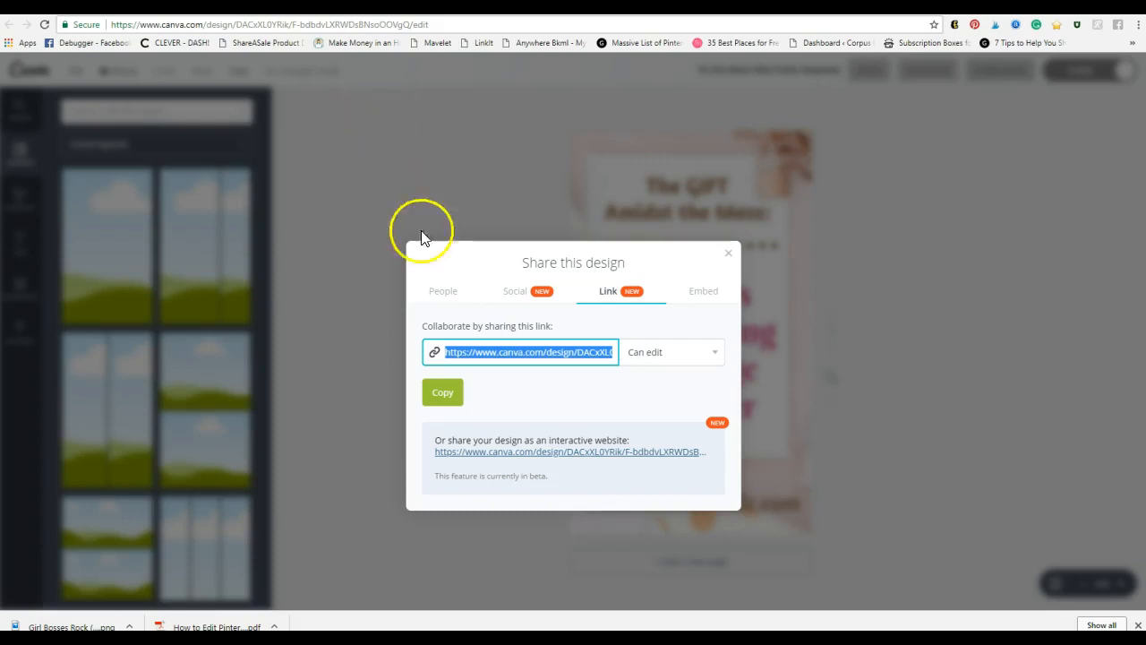
Step: Open the shared 'To the Mom Who Feels Hopeless' pin design from its share link
{"action": "right_click", "coordinate": [502, 353]}
{"action": "left_click", "coordinate": [582, 380]}
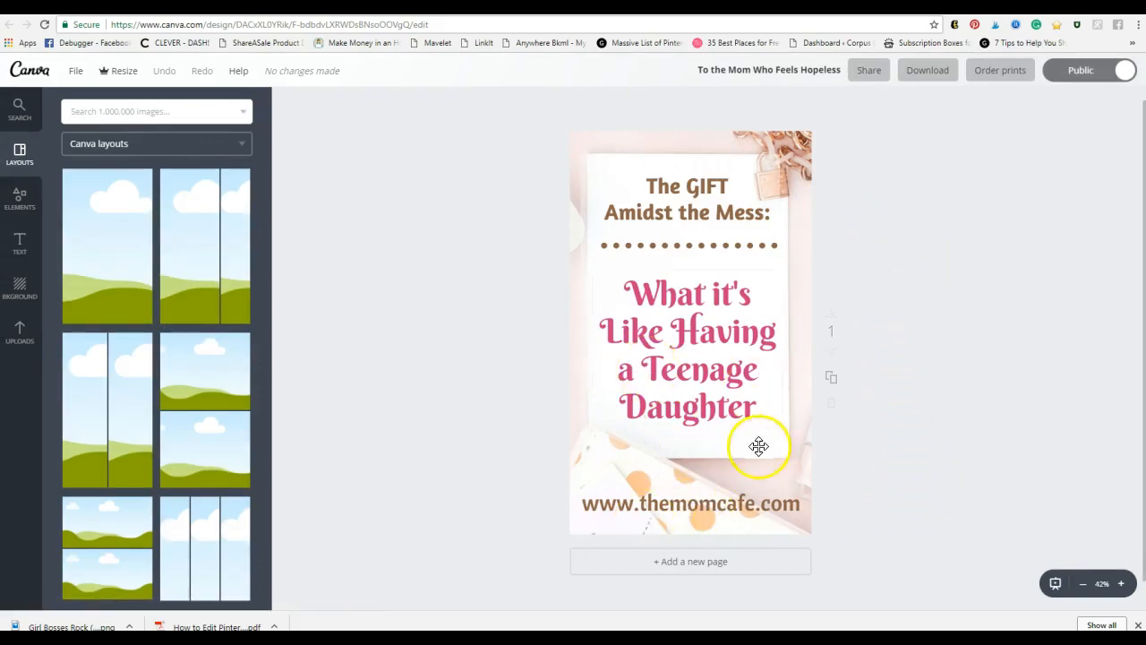
Step: Nudge the pink title block slightly higher on the pin
{"action": "left_click_drag", "start_coordinate": [724, 370], "coordinate": [724, 363]}
{"action": "left_click", "coordinate": [880, 499]}
{"action": "left_click", "coordinate": [893, 444]}
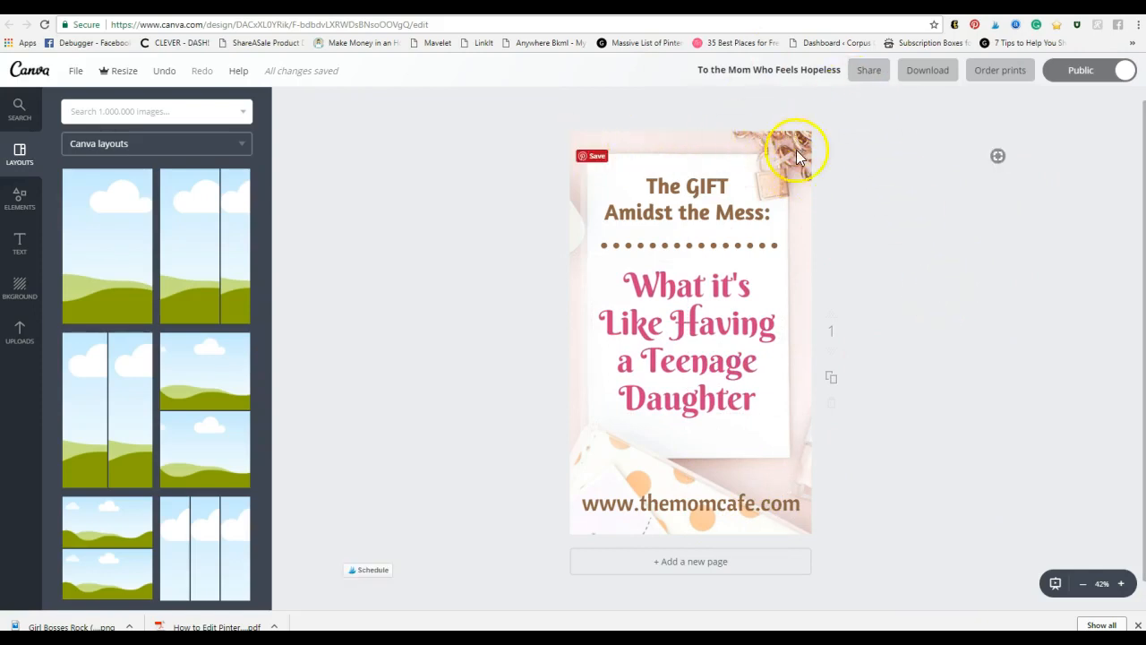
Step: Check the layout by selecting the photo, heading, divider, title and website text in turn
{"action": "left_click", "coordinate": [795, 180]}
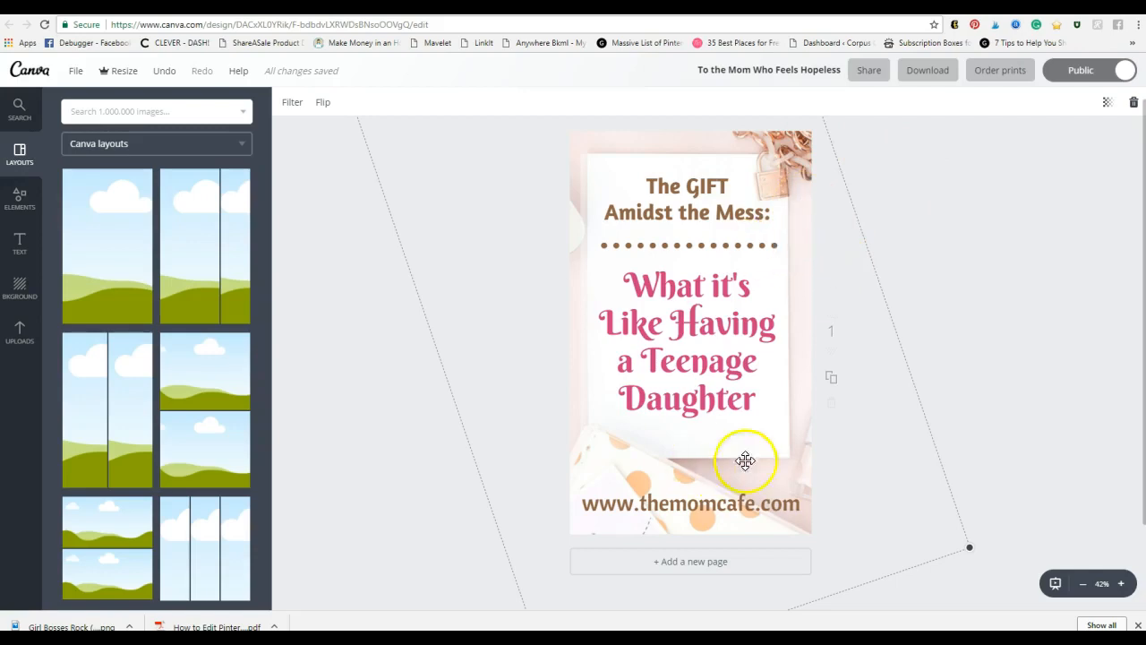
{"action": "left_click", "coordinate": [984, 313]}
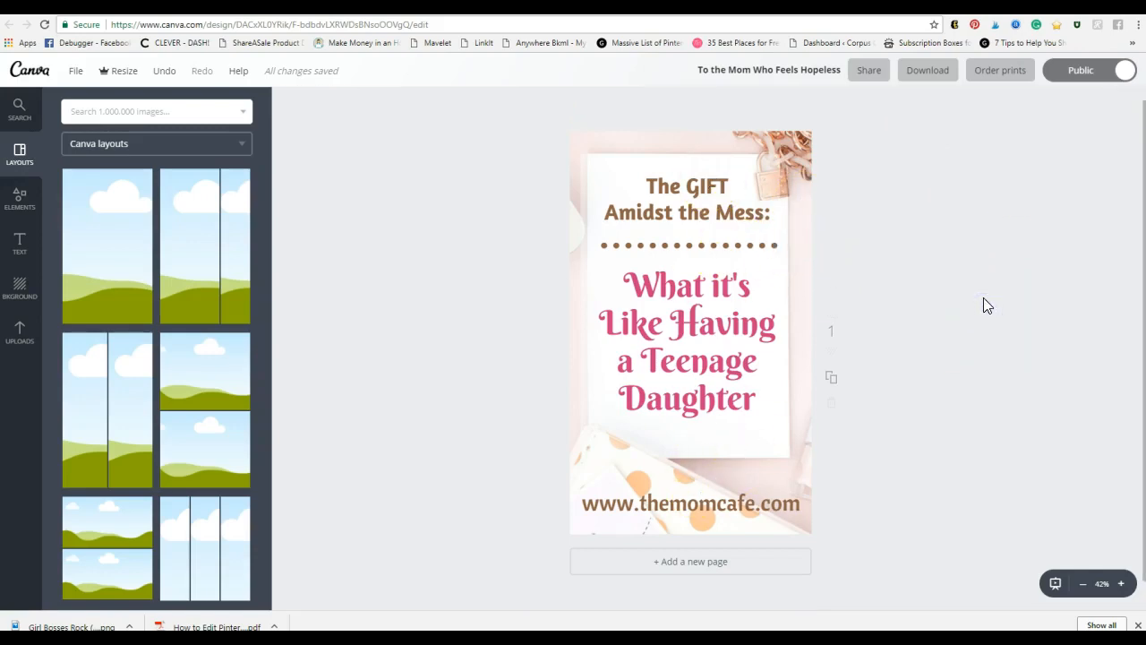
{"action": "left_click", "coordinate": [676, 199]}
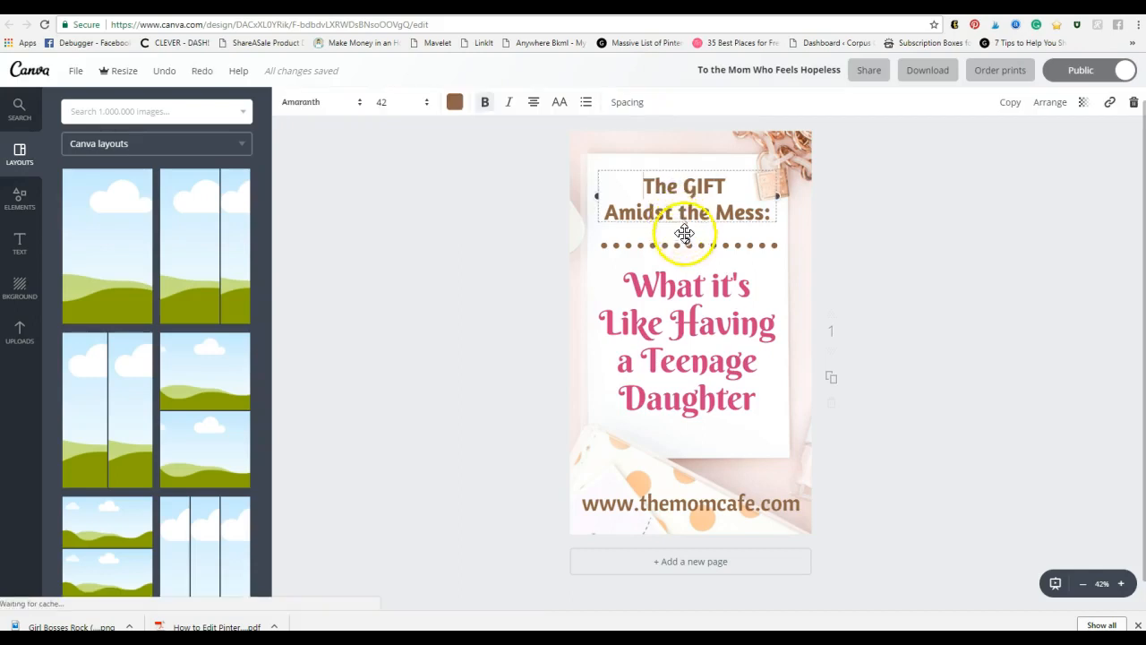
{"action": "left_click", "coordinate": [746, 244]}
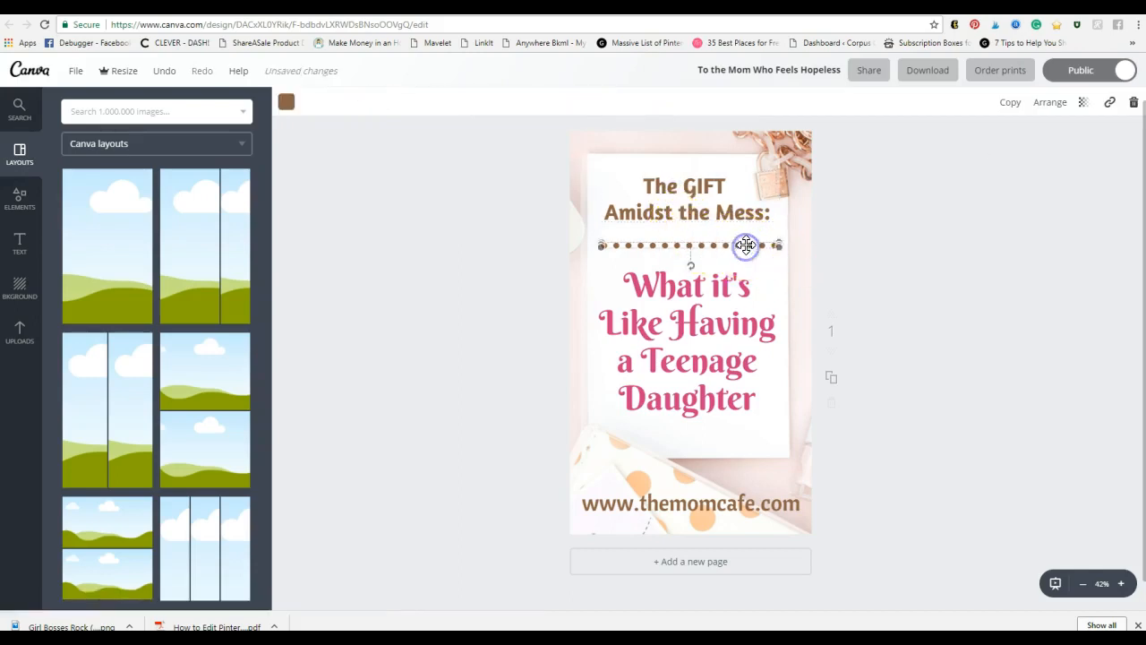
{"action": "left_click", "coordinate": [716, 354]}
{"action": "left_click", "coordinate": [734, 502]}
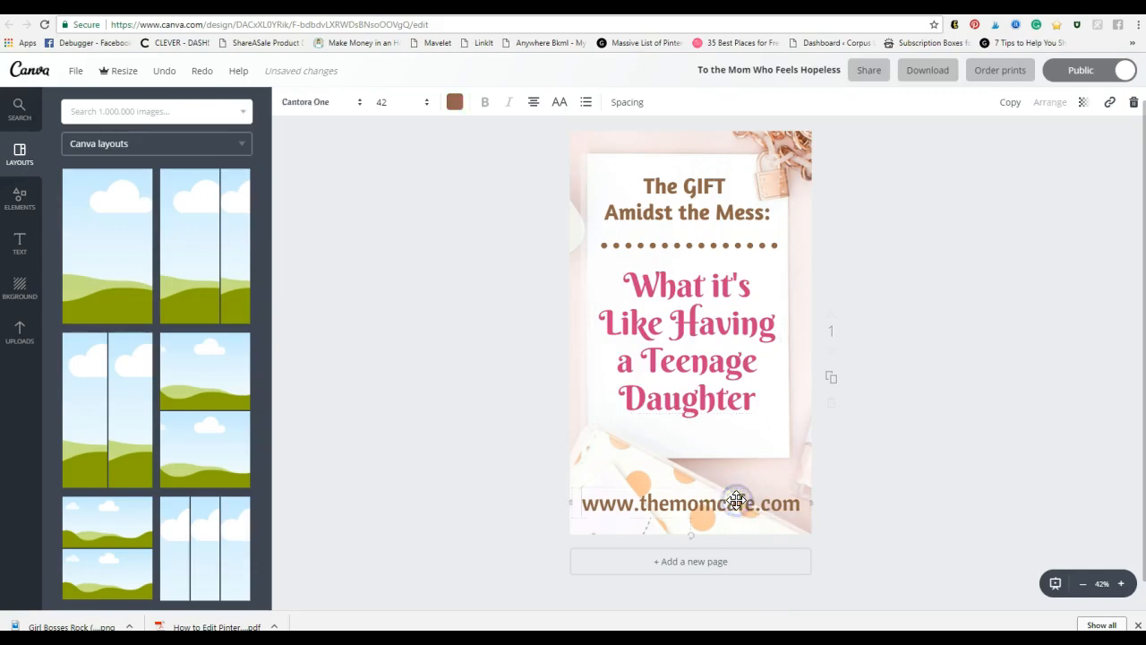
{"action": "left_click", "coordinate": [1011, 476]}
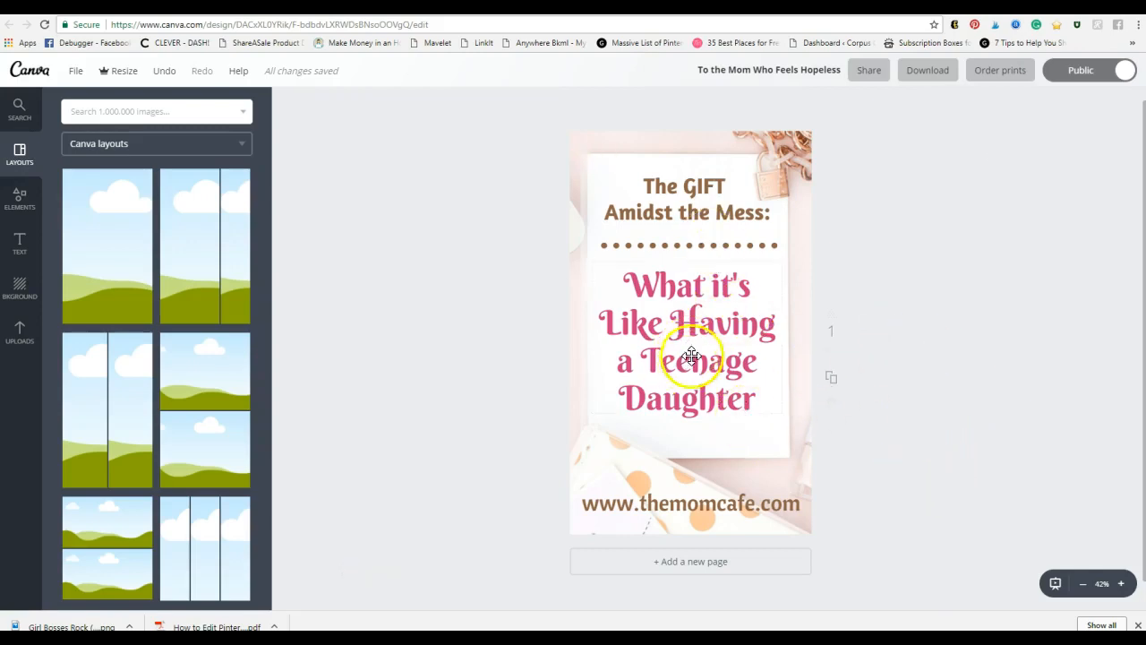
{"action": "left_click", "coordinate": [722, 346]}
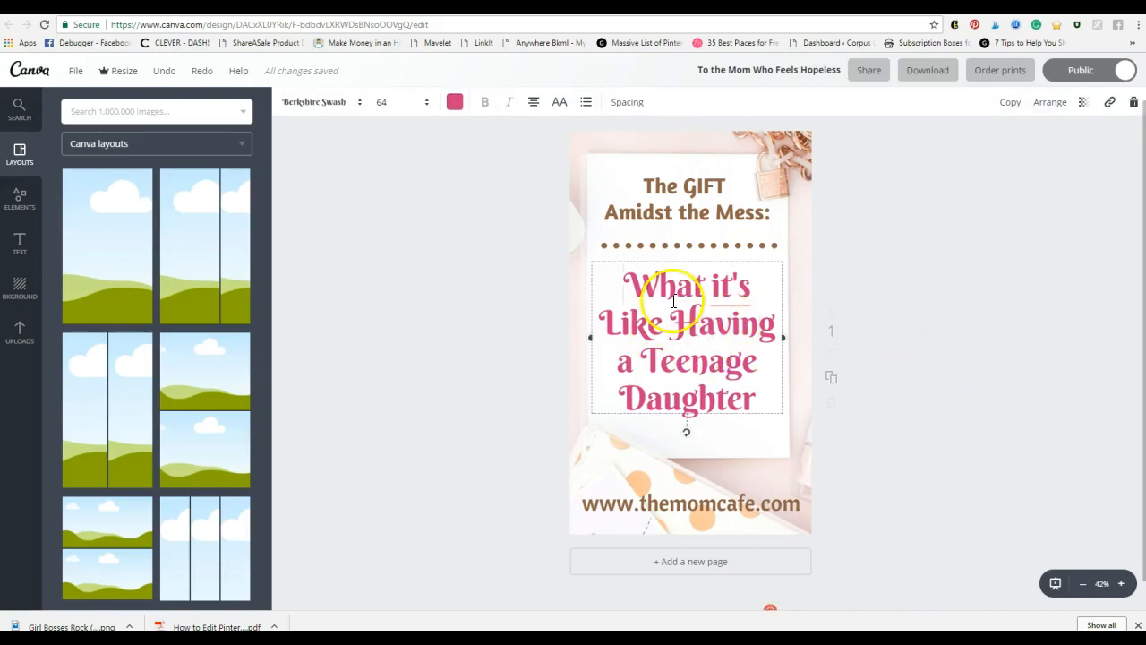
Step: Replace the pink title wording with 'What to do when You're Feeling Down'
{"action": "left_click_drag", "start_coordinate": [620, 278], "coordinate": [754, 394]}
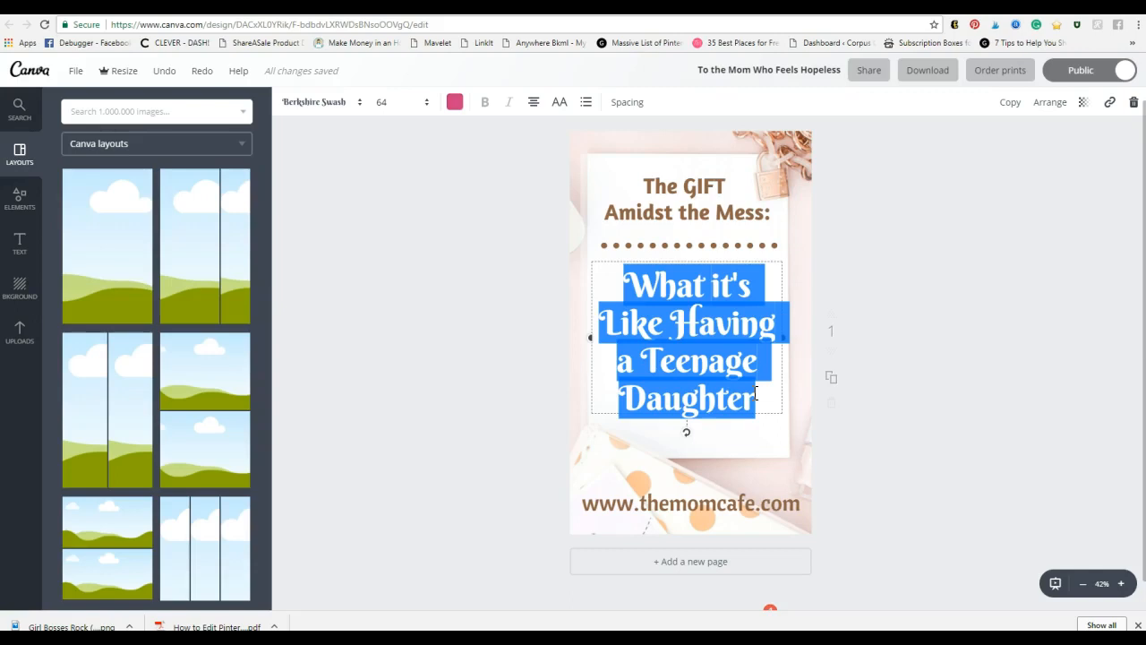
{"action": "type", "text": "What to"}
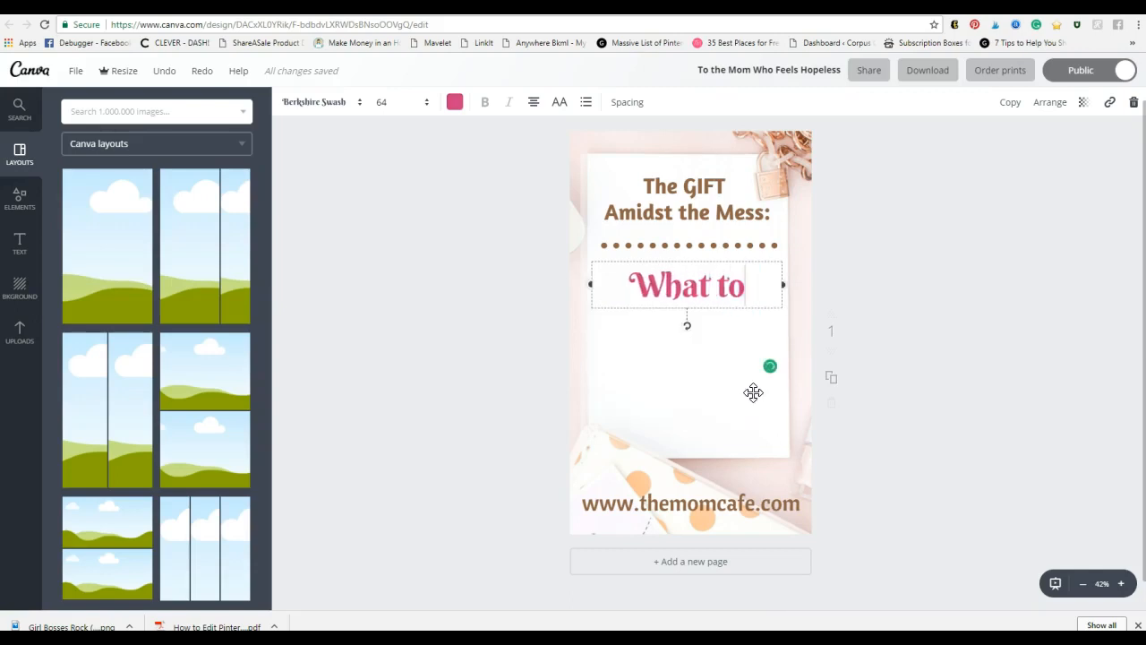
{"action": "type", "text": " do when You're Feeling D"}
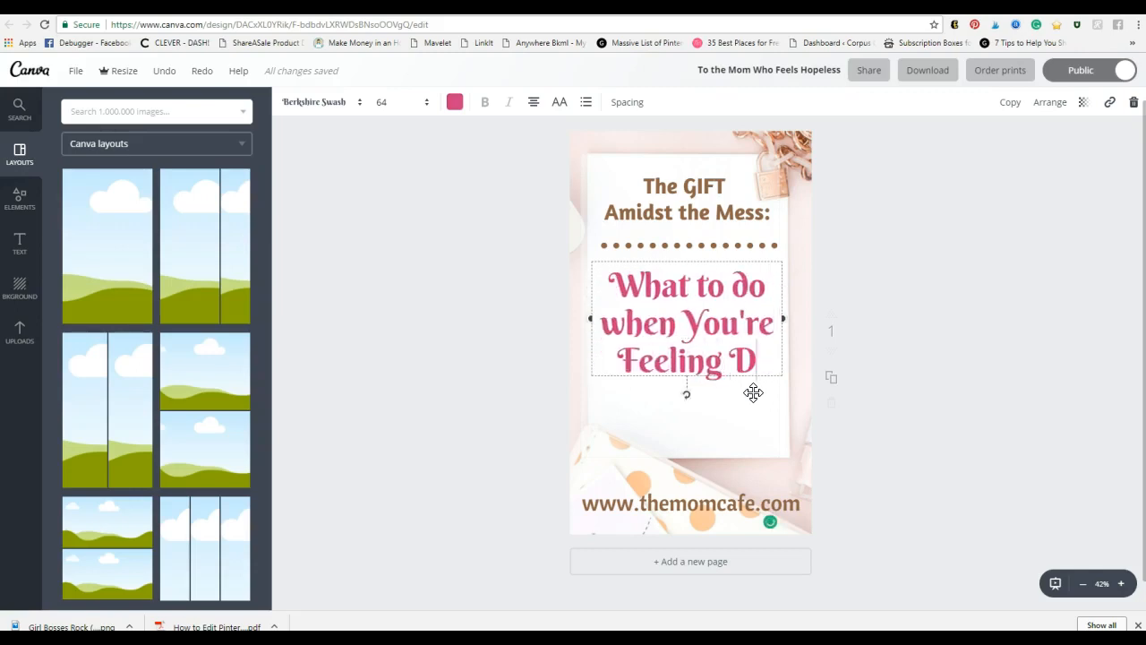
{"action": "type", "text": "own"}
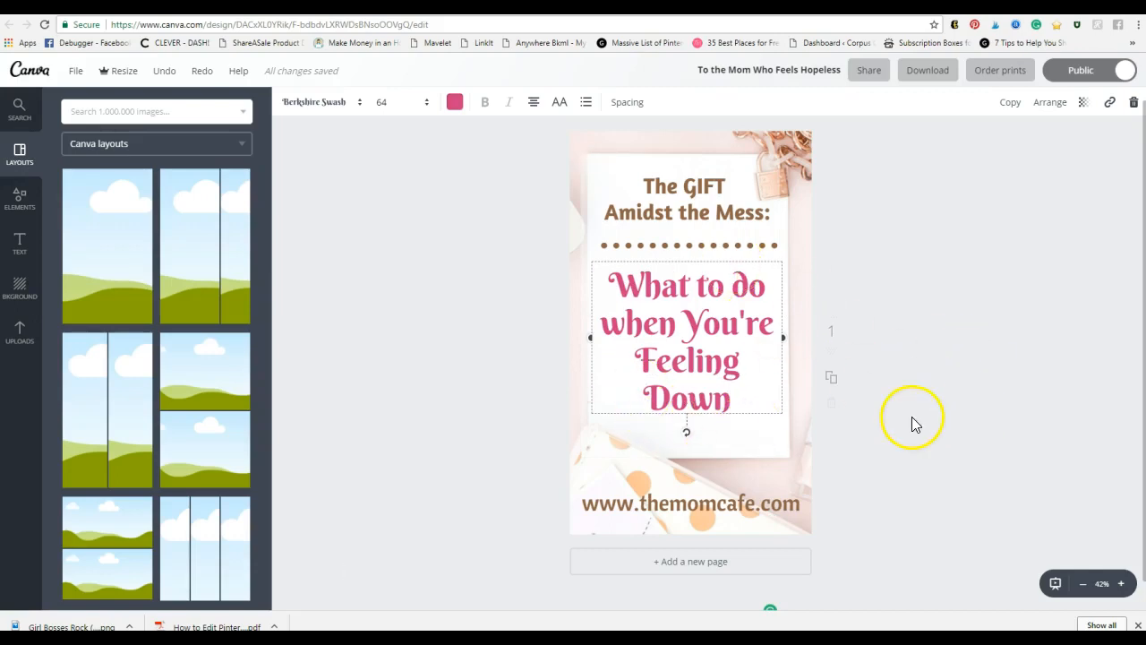
{"action": "left_click", "coordinate": [690, 366]}
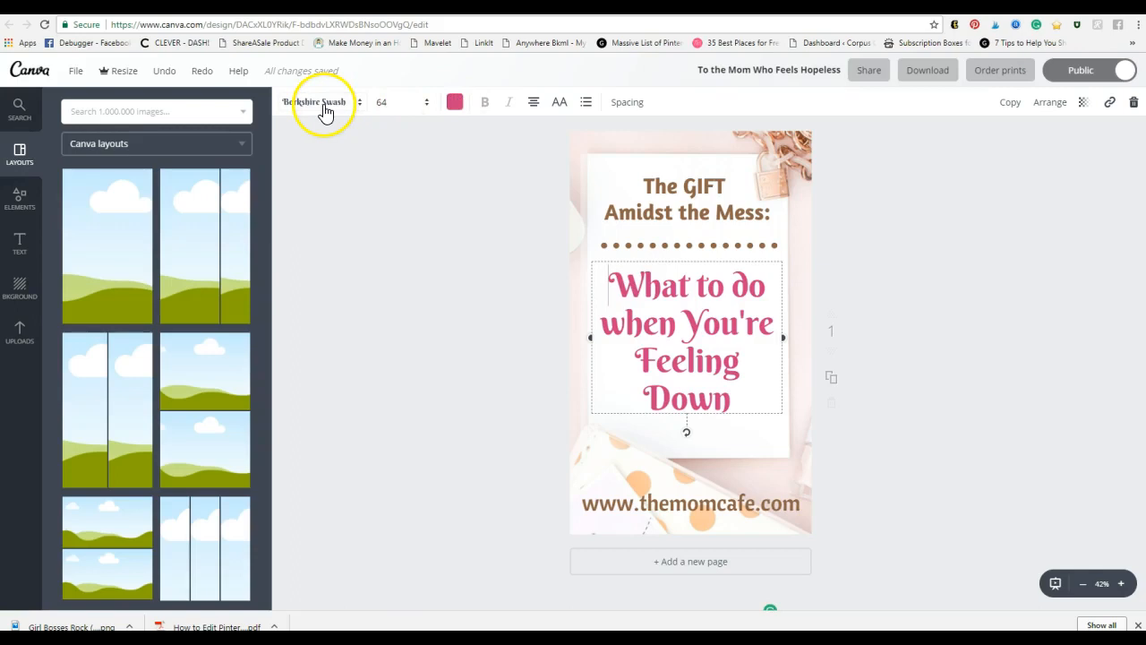
Step: Recolour the title to the custom rusty brown b04d1a
{"action": "left_click", "coordinate": [455, 104]}
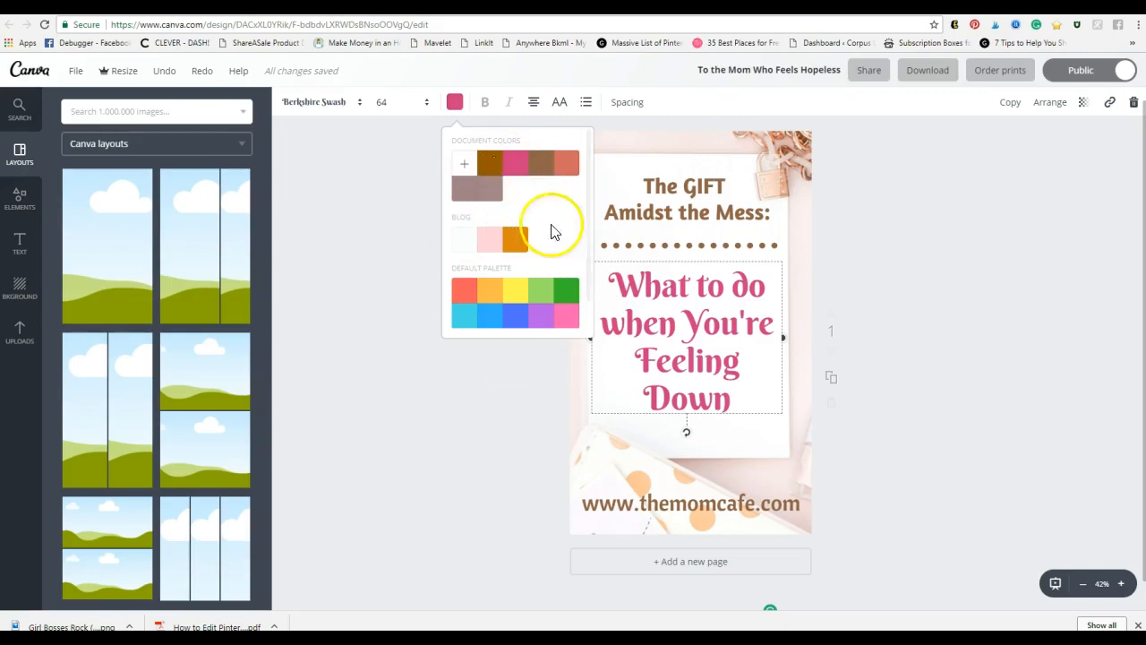
{"action": "left_click", "coordinate": [465, 170]}
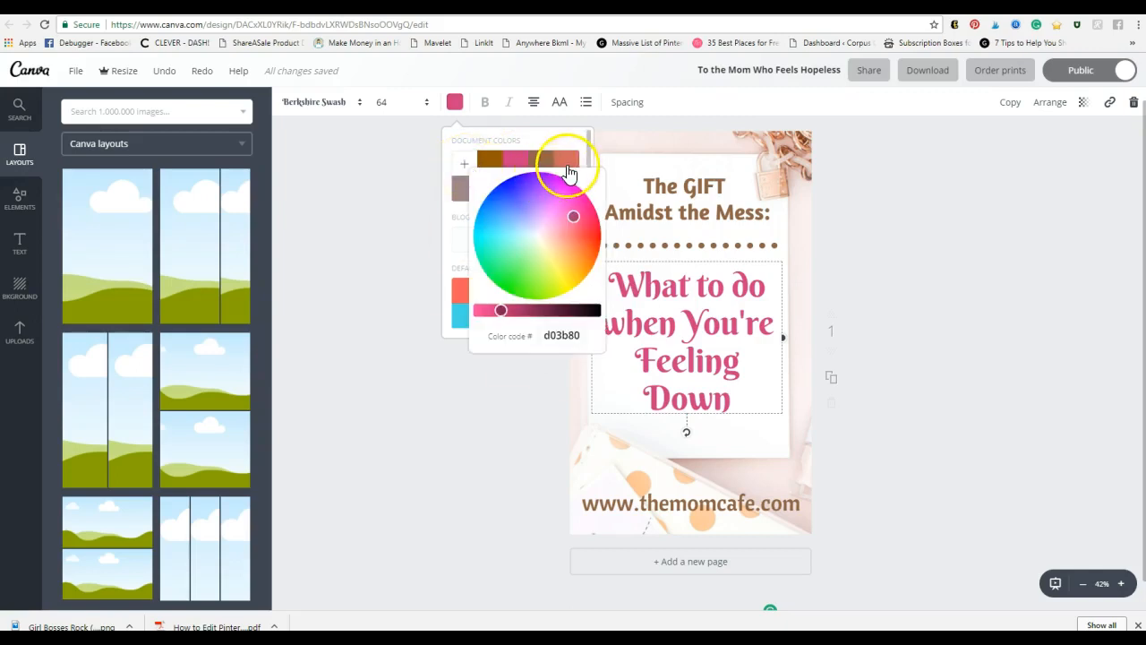
{"action": "left_click_drag", "start_coordinate": [579, 219], "coordinate": [583, 253]}
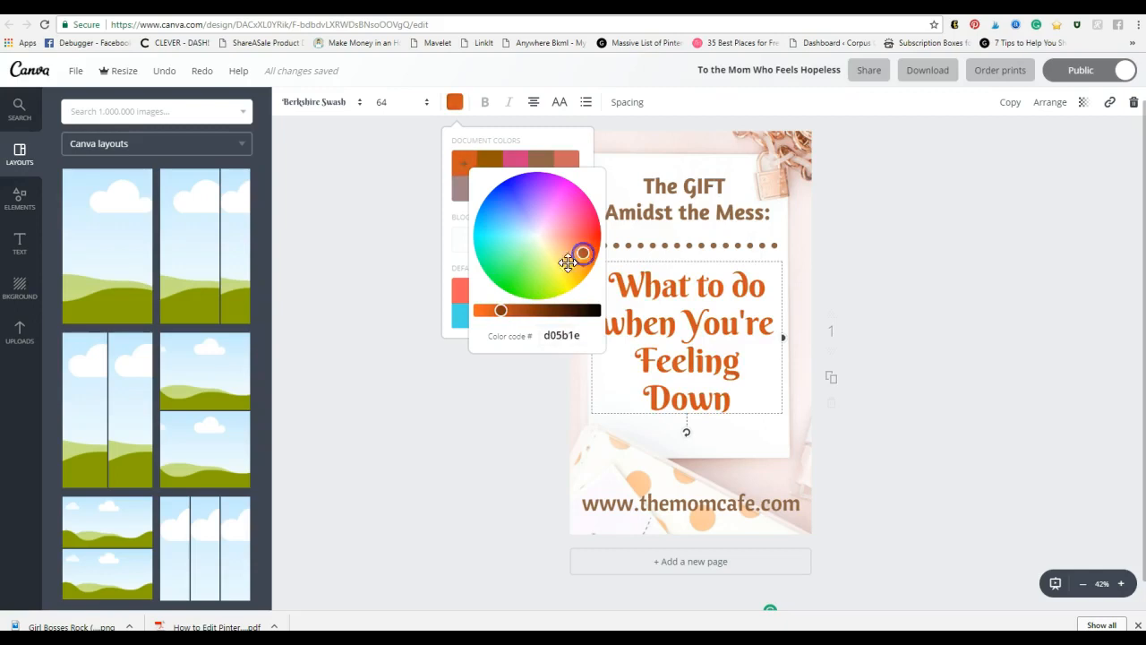
{"action": "mouse_move", "coordinate": [501, 308]}
{"action": "left_mouse_down"}
{"action": "mouse_move", "coordinate": [519, 308]}
{"action": "mouse_move", "coordinate": [477, 309]}
{"action": "mouse_move", "coordinate": [515, 309]}
{"action": "left_mouse_up"}
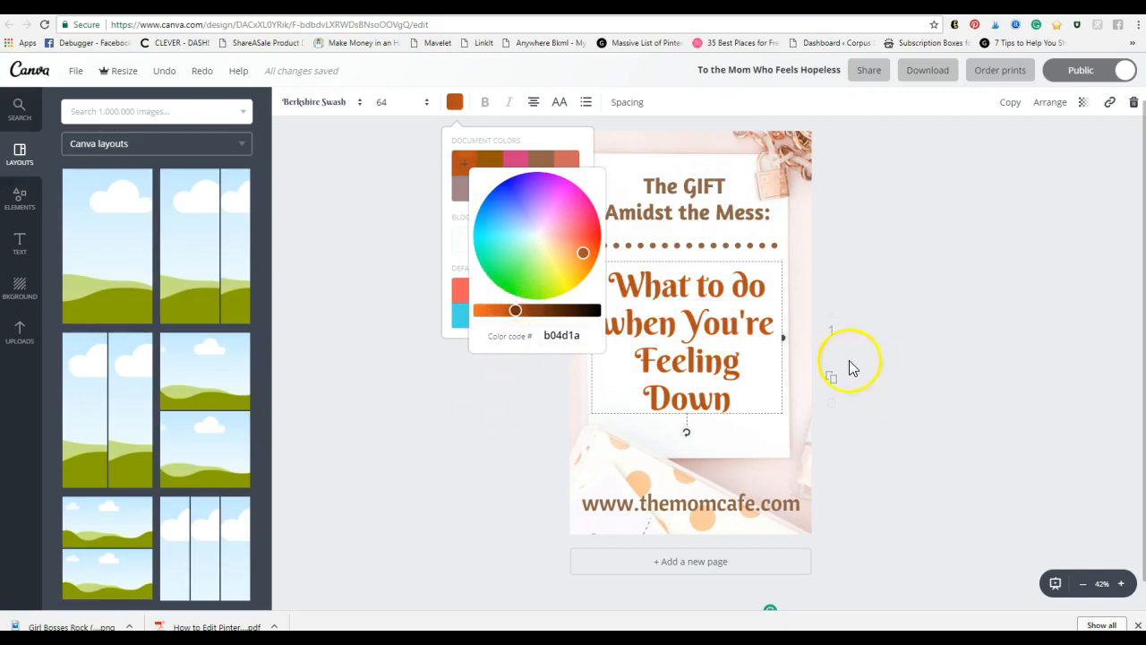
{"action": "left_click", "coordinate": [571, 335]}
{"action": "left_click_drag", "start_coordinate": [582, 336], "coordinate": [545, 336]}
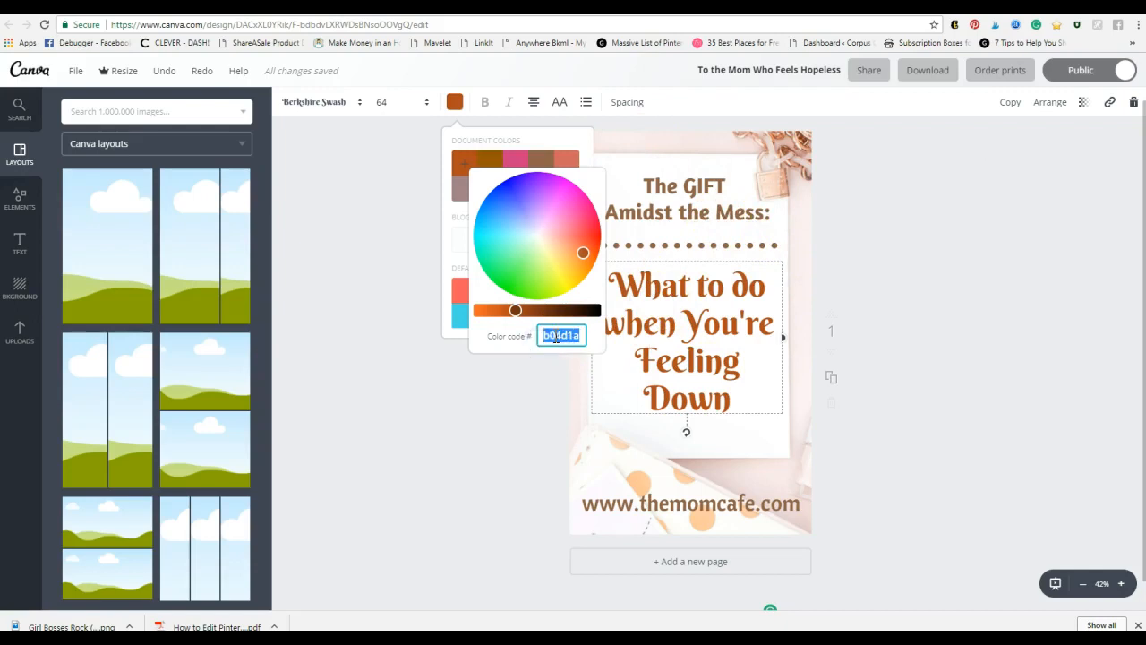
{"action": "left_click", "coordinate": [505, 354]}
{"action": "left_click", "coordinate": [428, 489]}
{"action": "left_click", "coordinate": [431, 479]}
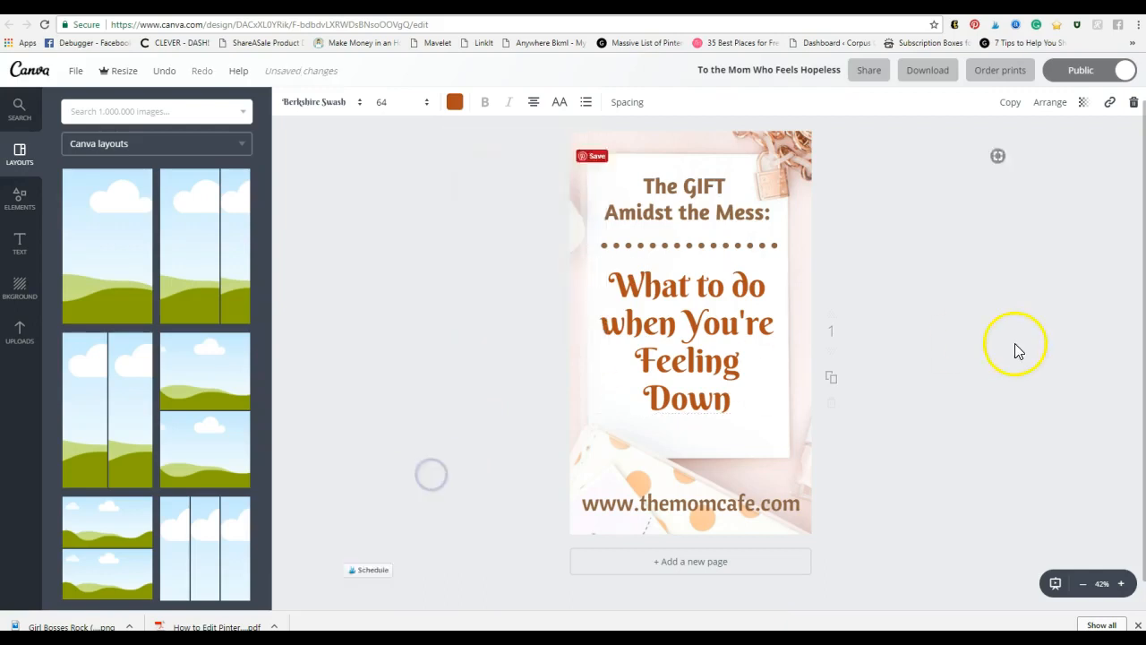
{"action": "left_click", "coordinate": [650, 332]}
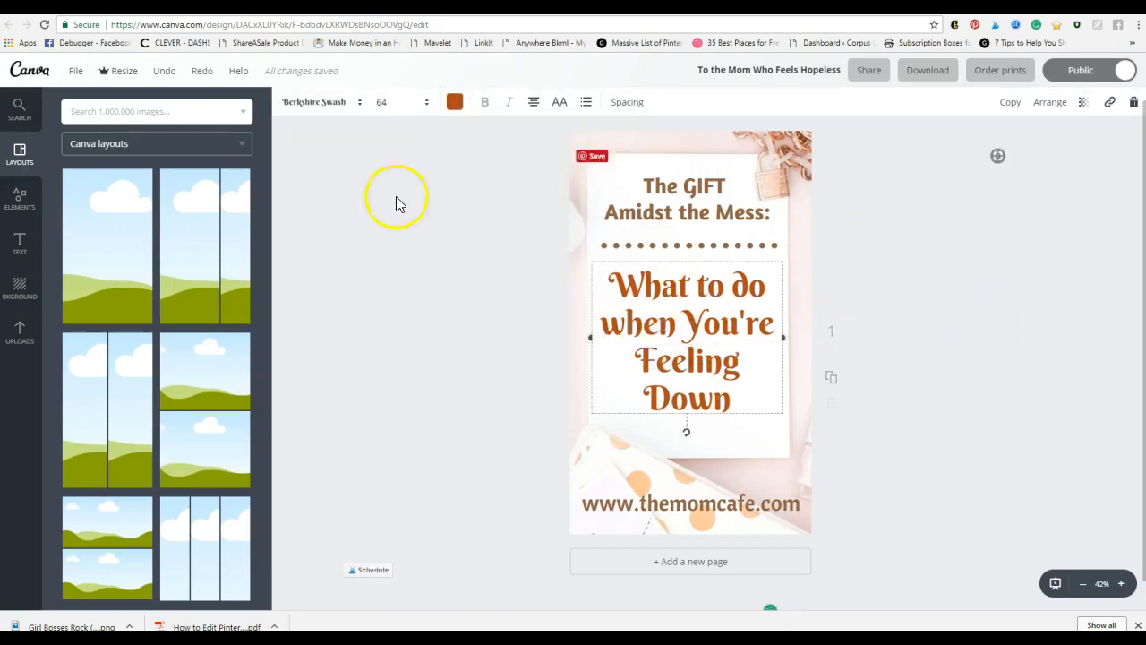
Step: Set the title font to Oleo Script at size 72
{"action": "left_click", "coordinate": [314, 102]}
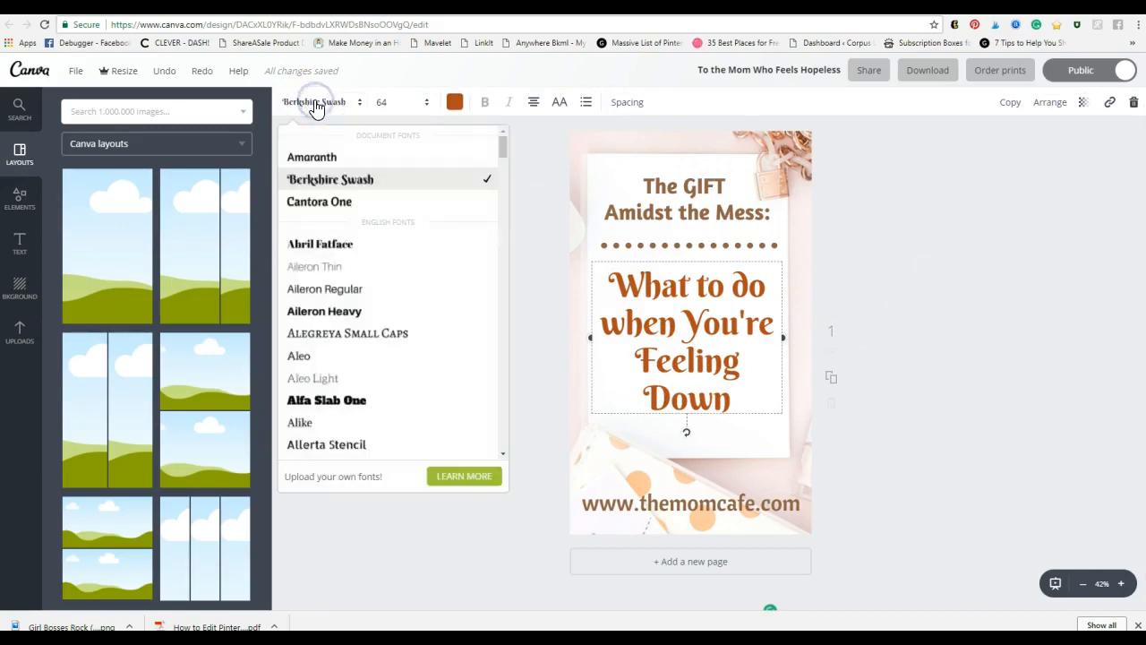
{"action": "left_click", "coordinate": [504, 154]}
{"action": "left_click_drag", "start_coordinate": [503, 152], "coordinate": [489, 294]}
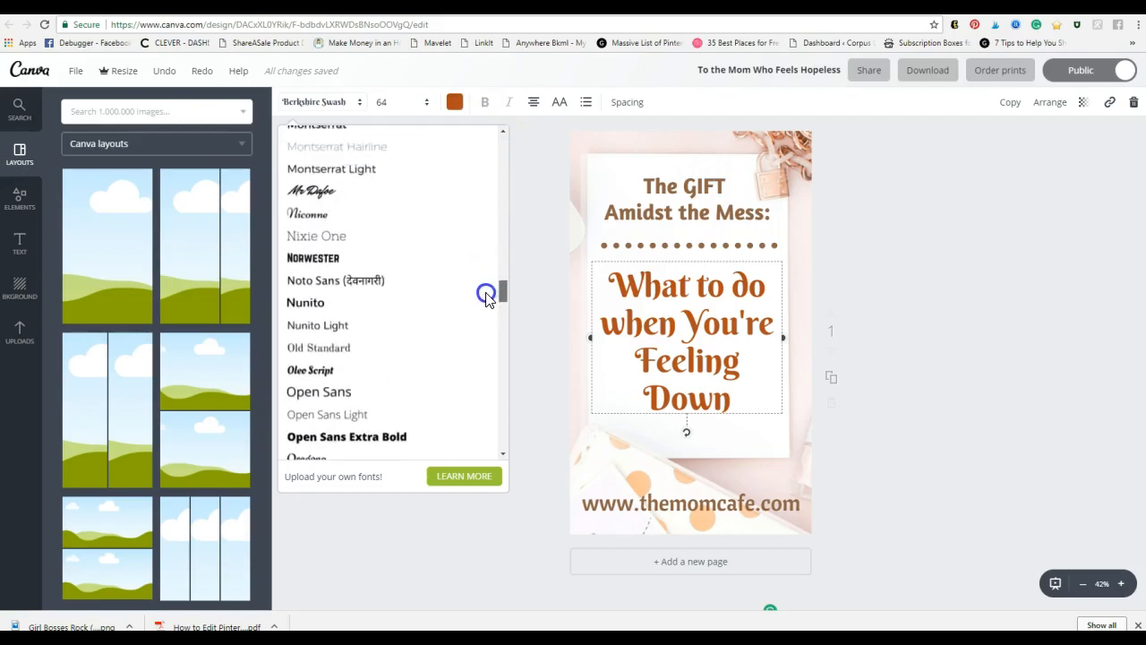
{"action": "left_click", "coordinate": [357, 370]}
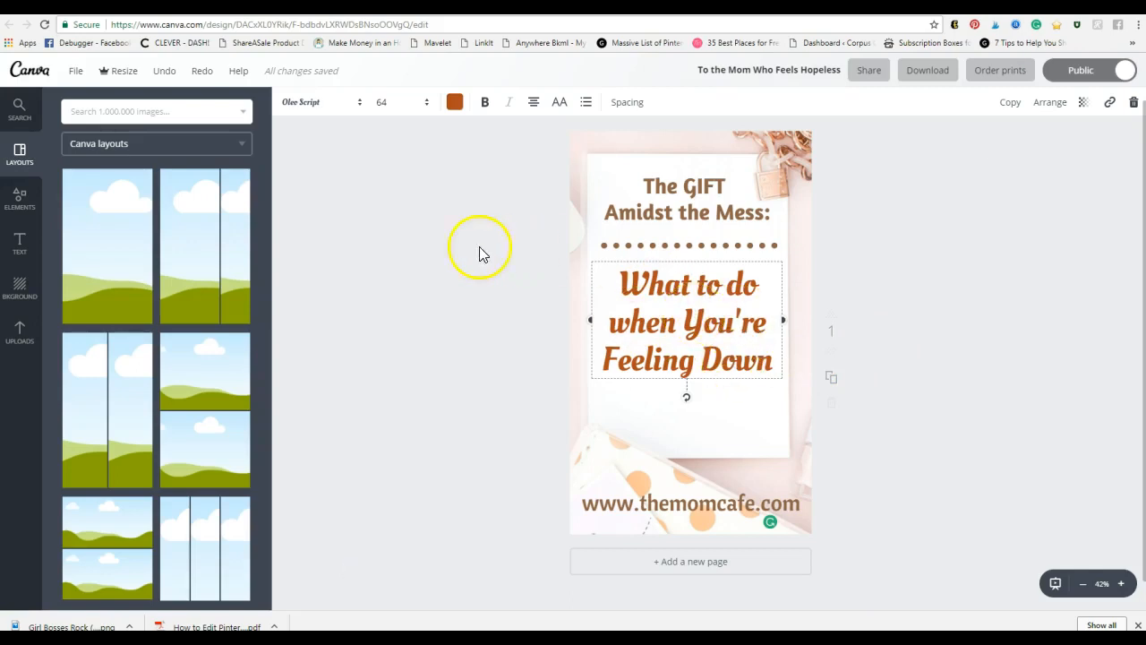
{"action": "left_click", "coordinate": [400, 106]}
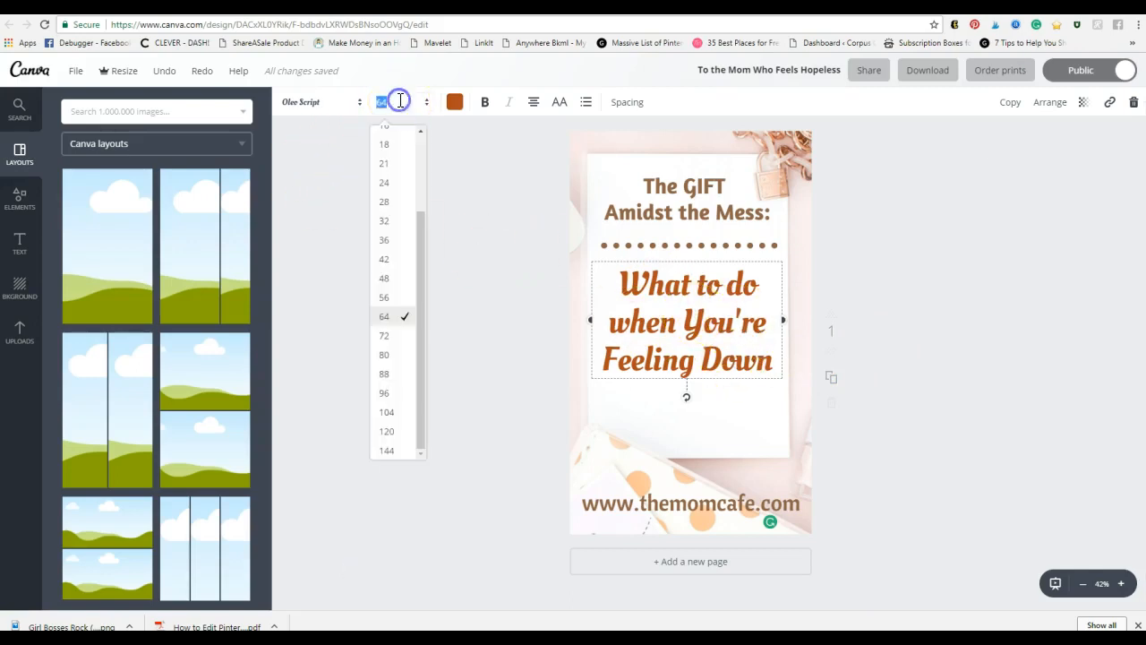
{"action": "left_click", "coordinate": [408, 337]}
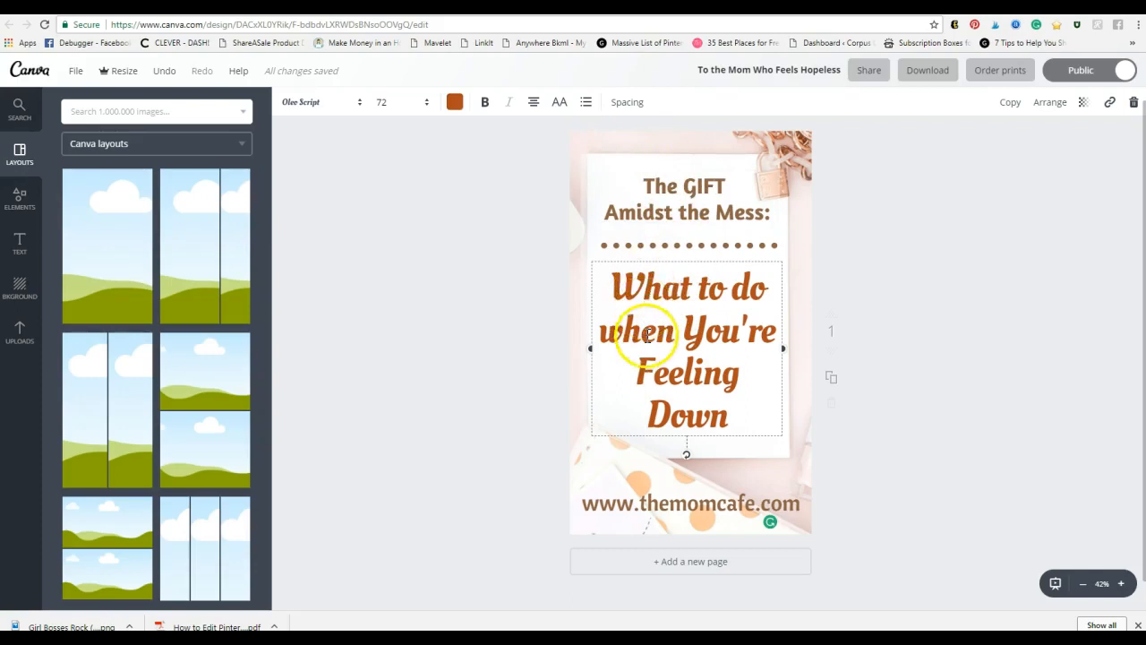
{"action": "left_click", "coordinate": [622, 103]}
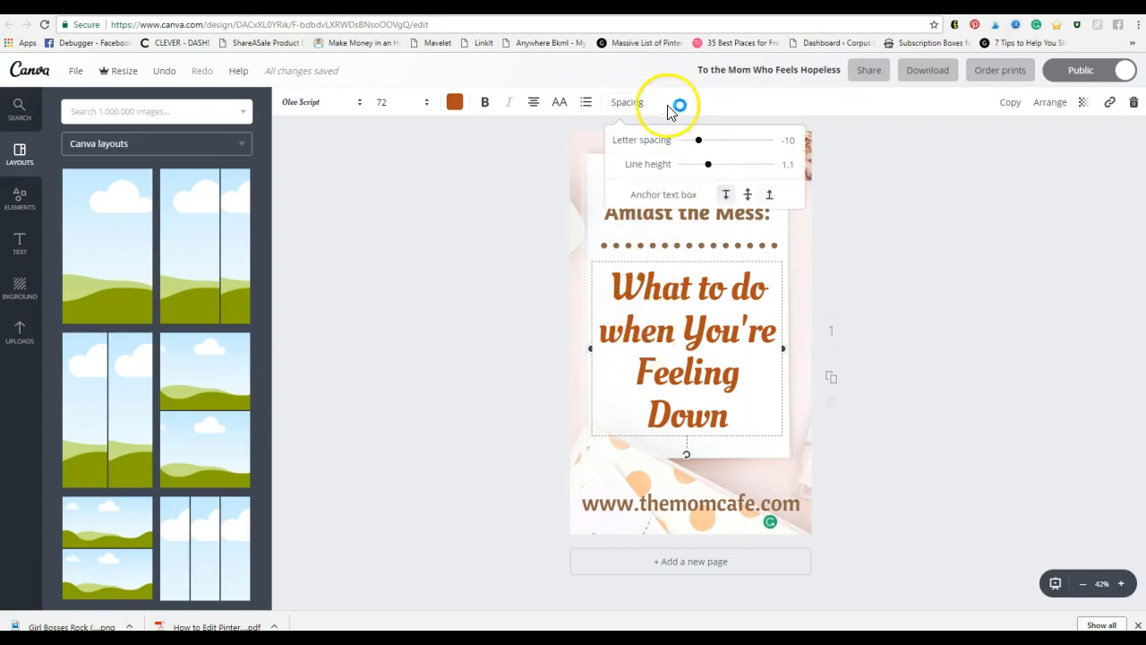
{"action": "left_click", "coordinate": [708, 169]}
Step: Tighten the headline's line height to about 0.95
{"action": "mouse_move", "coordinate": [708, 169]}
{"action": "left_mouse_down"}
{"action": "mouse_move", "coordinate": [699, 173]}
{"action": "mouse_move", "coordinate": [729, 164]}
{"action": "left_mouse_up"}
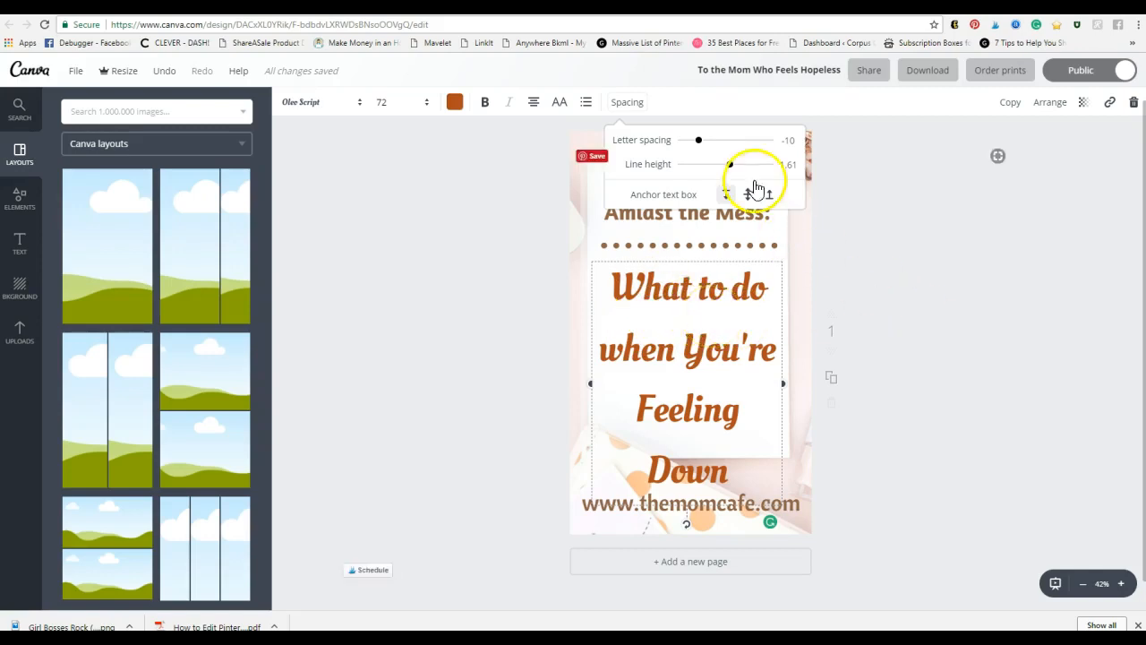
{"action": "left_click_drag", "start_coordinate": [730, 166], "coordinate": [701, 171]}
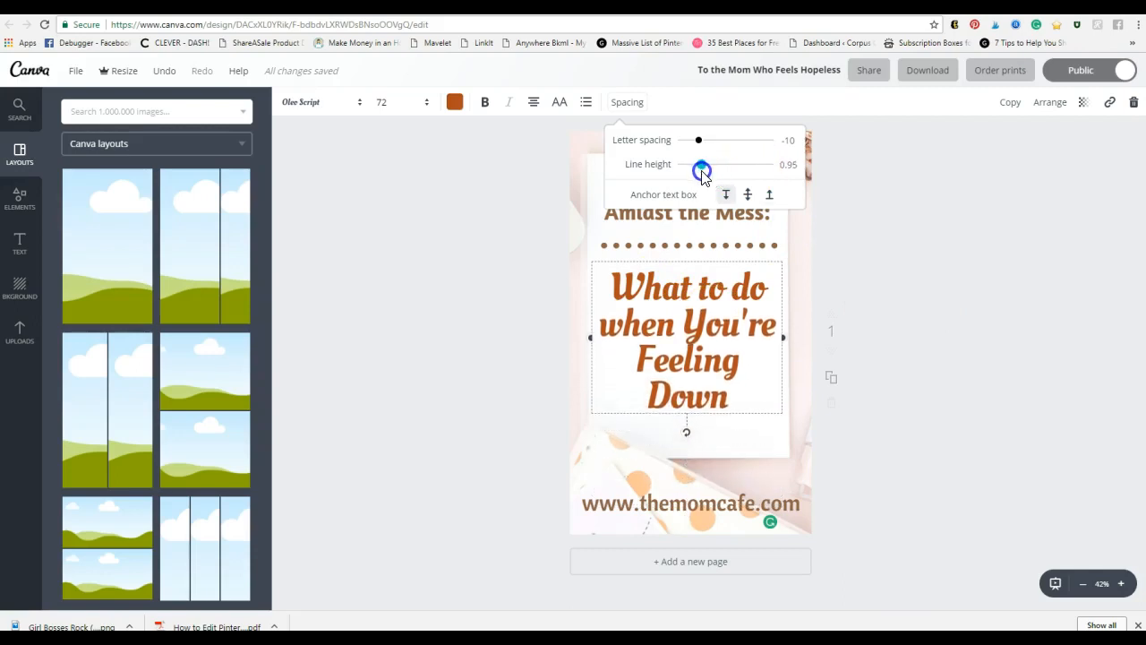
{"action": "left_click", "coordinate": [939, 360]}
Step: Centre the headline horizontally on the page
{"action": "left_click_drag", "start_coordinate": [706, 349], "coordinate": [672, 347]}
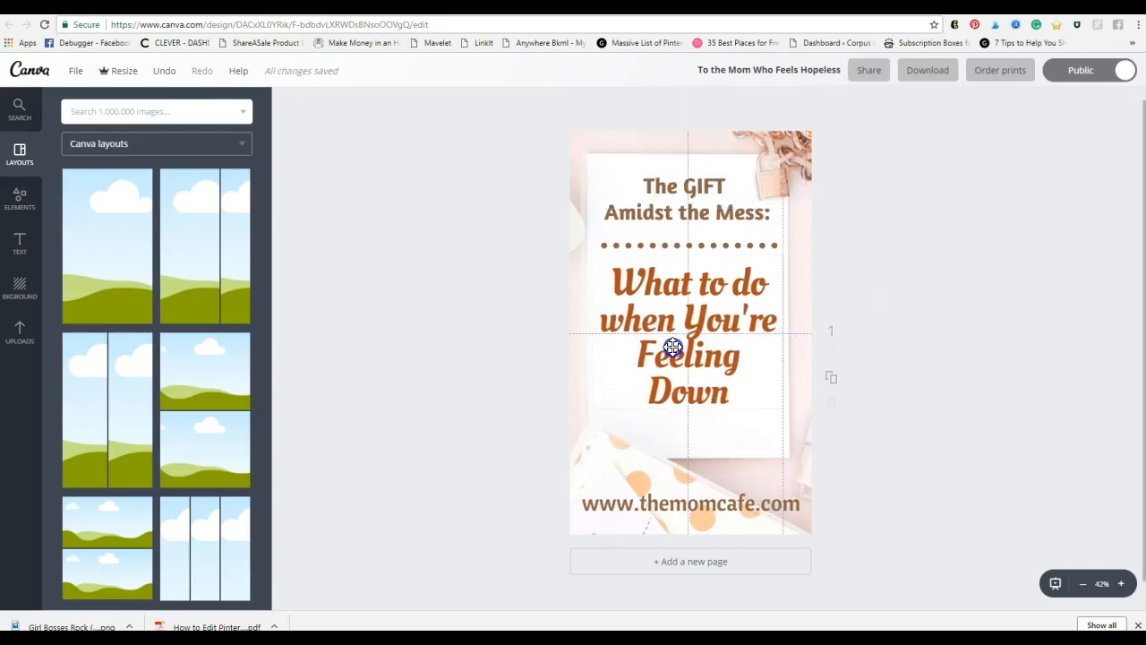
{"action": "left_click", "coordinate": [671, 306]}
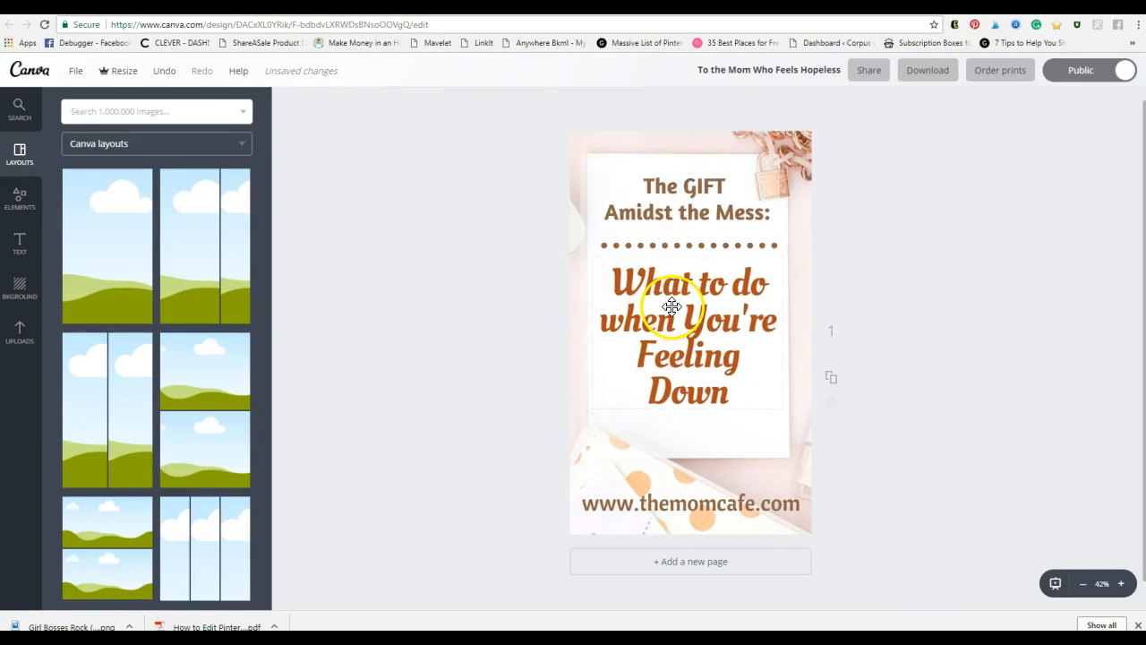
{"action": "left_click", "coordinate": [649, 336]}
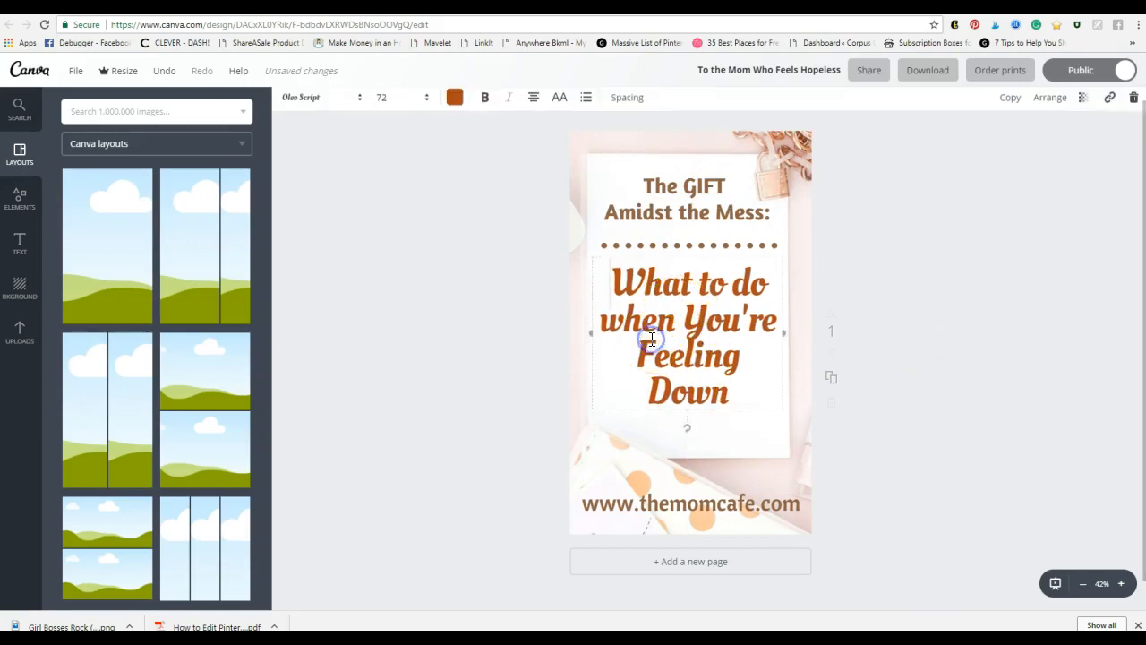
{"action": "left_click", "coordinate": [971, 386]}
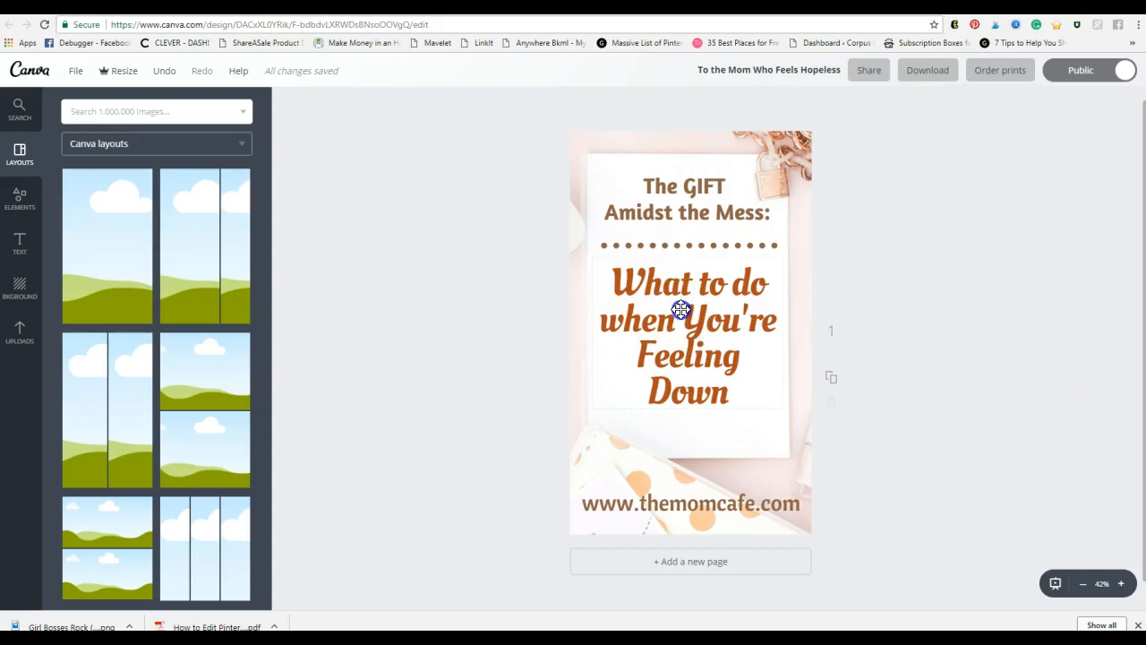
Step: Widen the headline box to wrap onto three lines and place it under the dotted divider
{"action": "left_click_drag", "start_coordinate": [680, 309], "coordinate": [680, 332]}
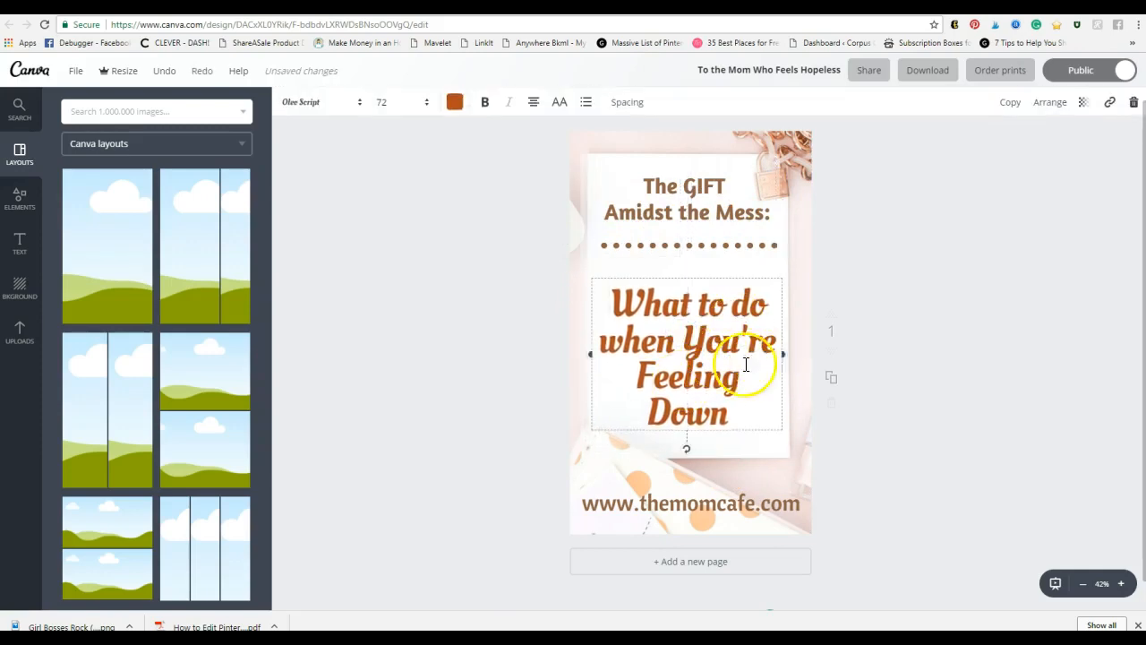
{"action": "left_click_drag", "start_coordinate": [782, 354], "coordinate": [737, 361]}
{"action": "left_click_drag", "start_coordinate": [676, 276], "coordinate": [696, 235]}
{"action": "left_click", "coordinate": [717, 324]}
{"action": "left_click_drag", "start_coordinate": [759, 332], "coordinate": [814, 331]}
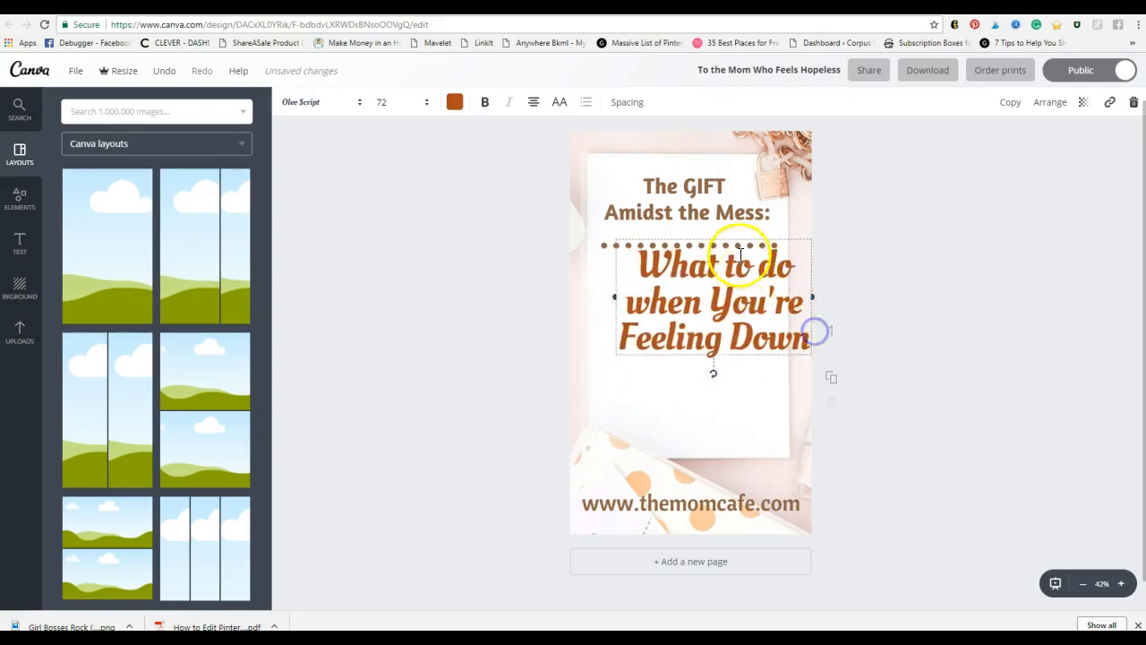
{"action": "left_click_drag", "start_coordinate": [741, 236], "coordinate": [713, 272]}
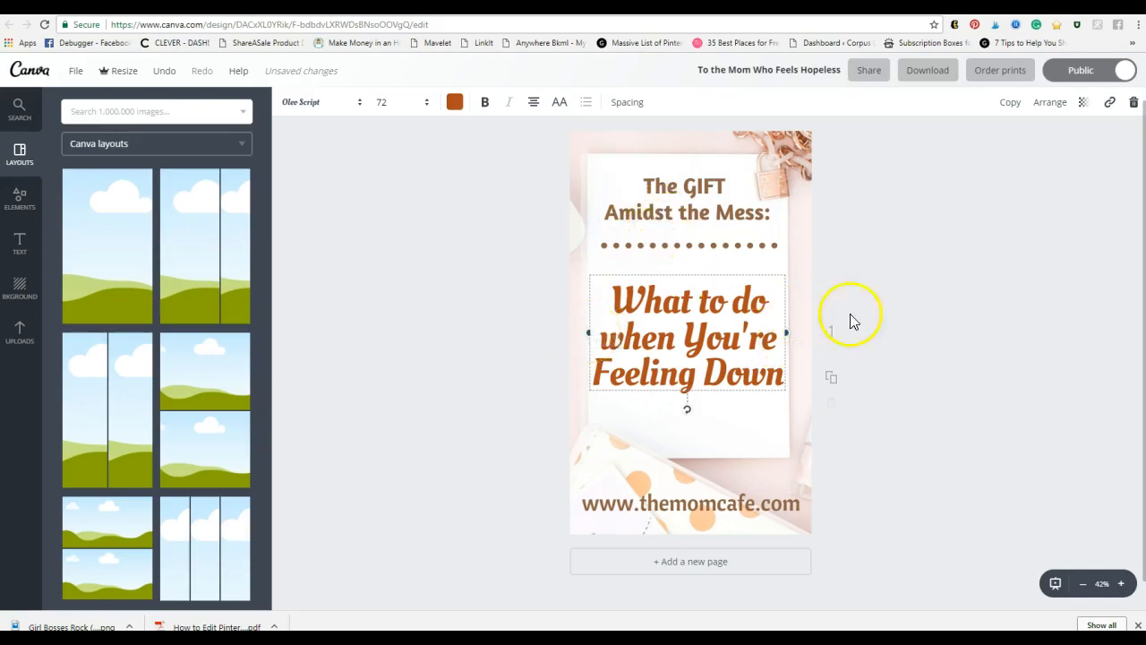
{"action": "left_click", "coordinate": [893, 340]}
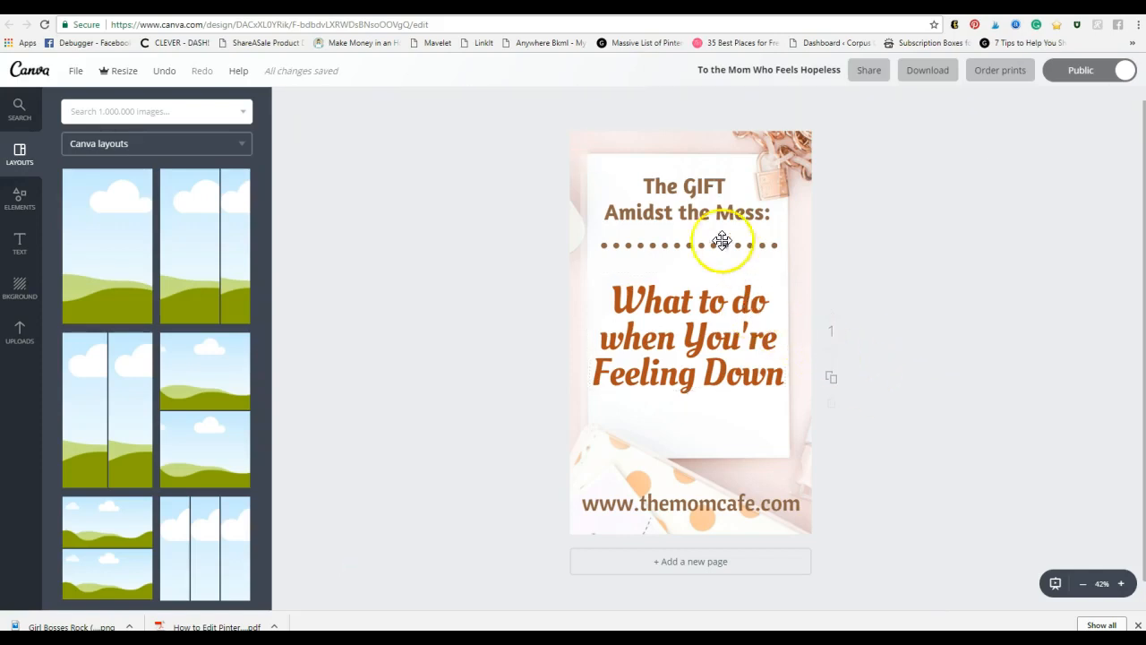
{"action": "left_click", "coordinate": [673, 205]}
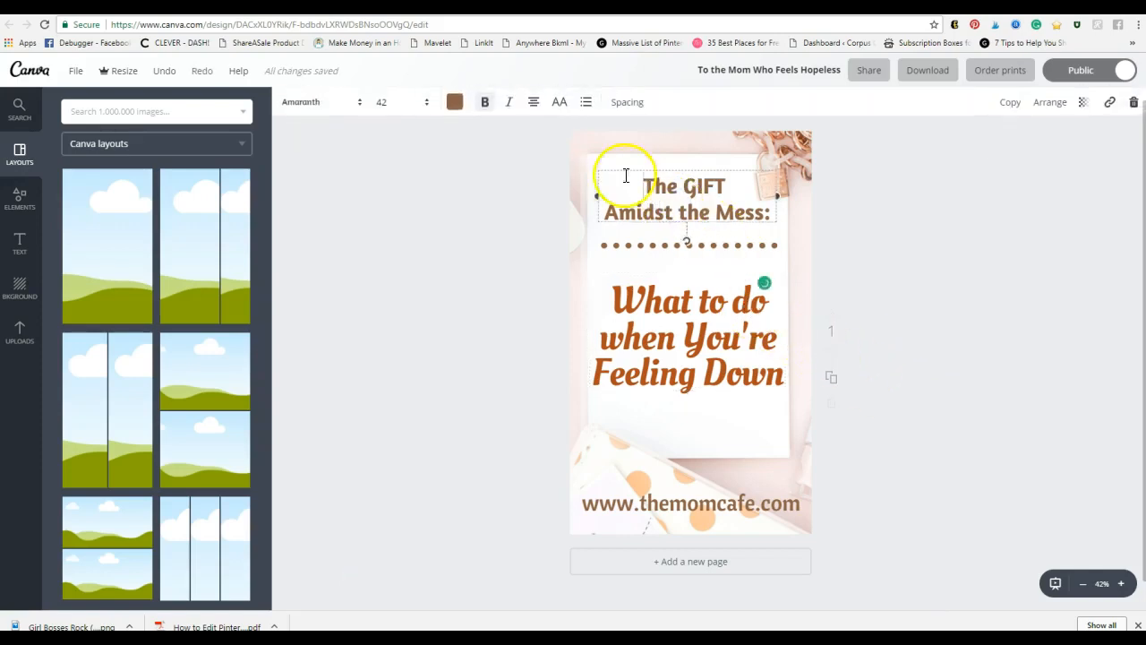
Step: Colour 'The GIFT Amidst the Mess:' heading pink
{"action": "left_click", "coordinate": [454, 102]}
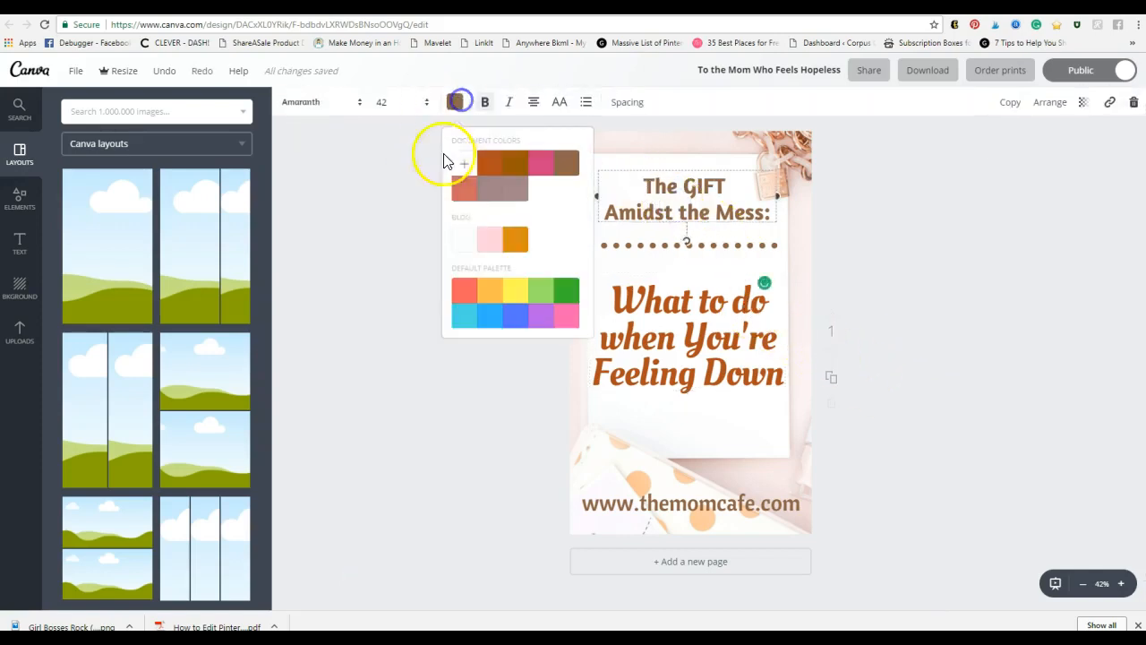
{"action": "left_click", "coordinate": [541, 173]}
{"action": "left_click", "coordinate": [967, 271]}
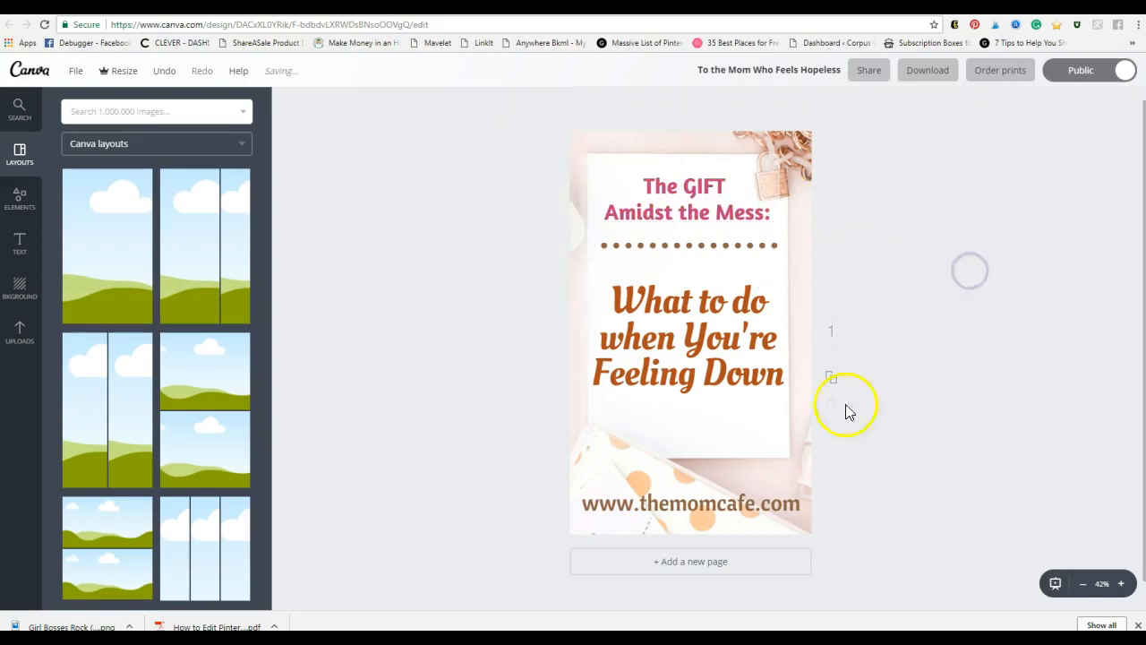
{"action": "left_click", "coordinate": [756, 508]}
{"action": "left_click_drag", "start_coordinate": [586, 501], "coordinate": [809, 510]}
{"action": "type", "text": "www.girlbossesrock.co"}
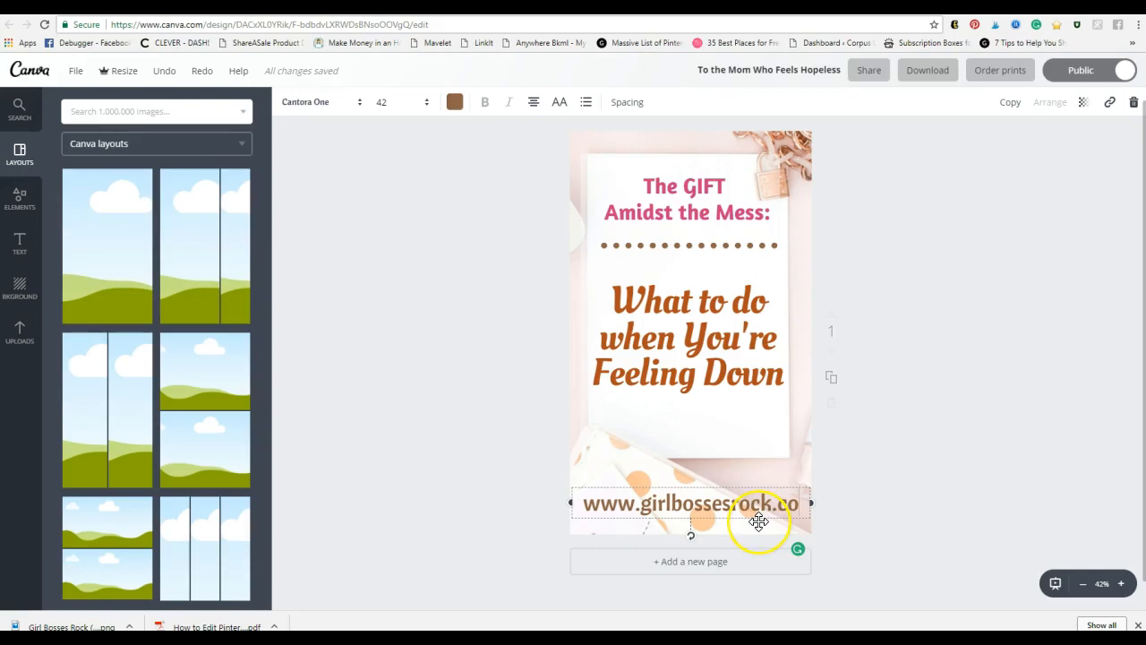
{"action": "type", "text": "m"}
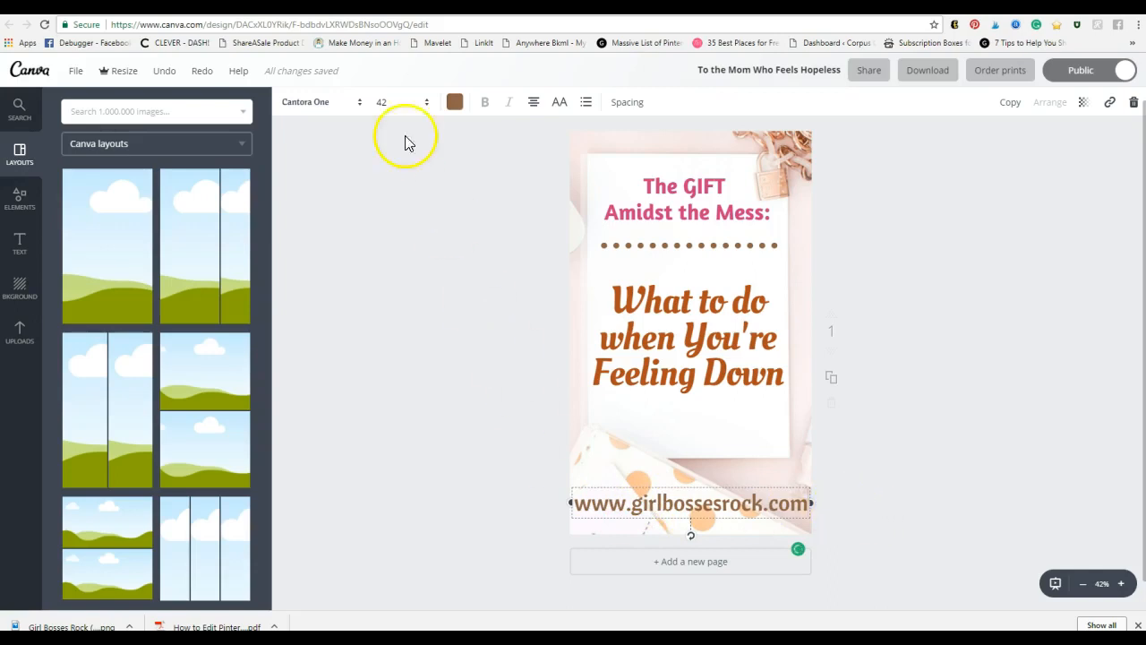
{"action": "left_click", "coordinate": [396, 99]}
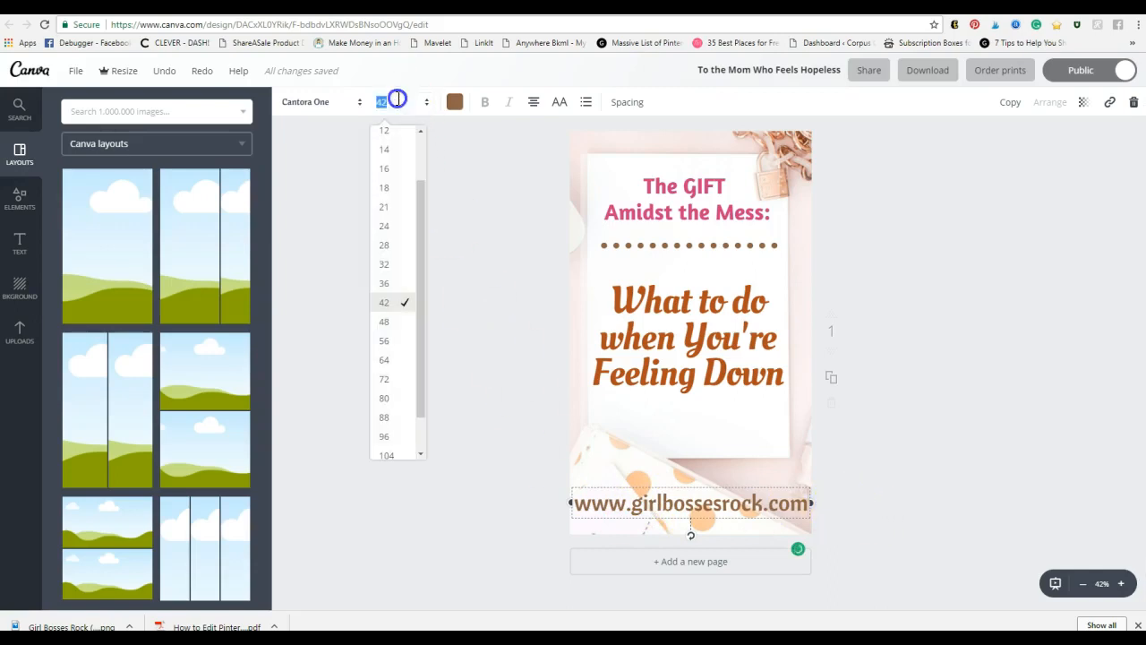
{"action": "left_click", "coordinate": [390, 284]}
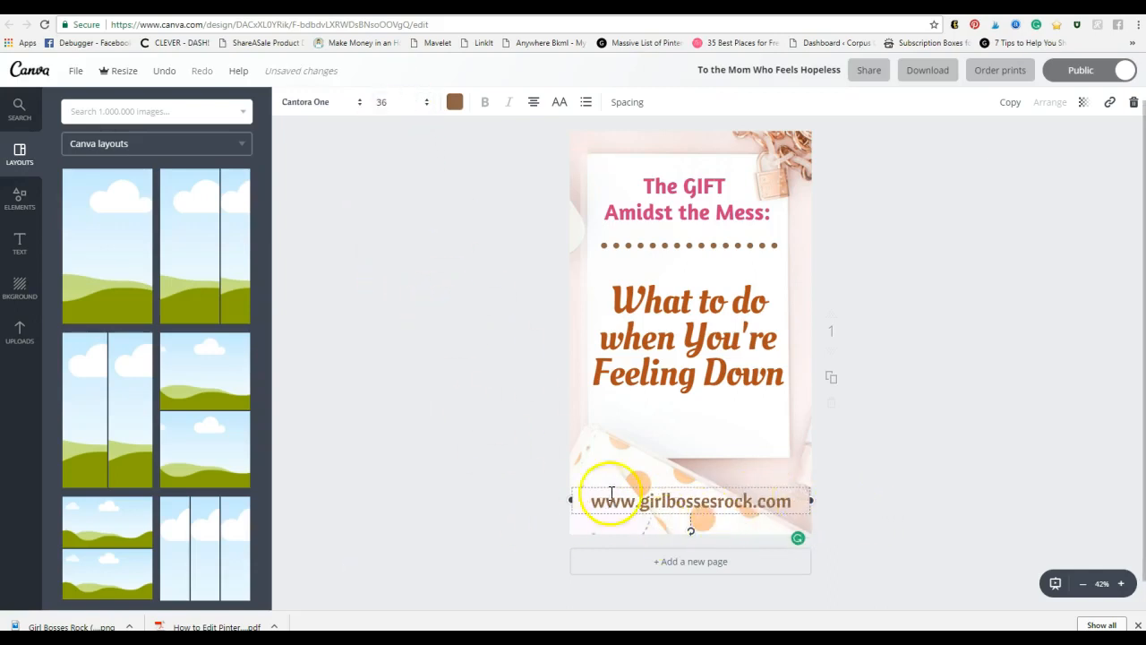
{"action": "left_click", "coordinate": [955, 502]}
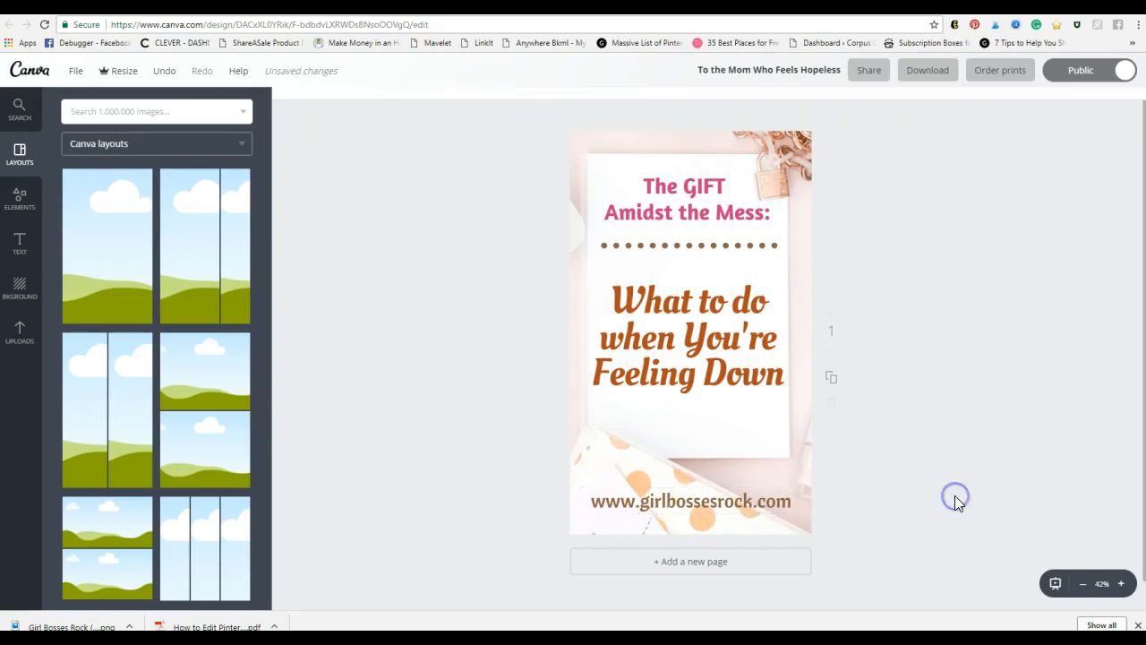
{"action": "left_click", "coordinate": [752, 244]}
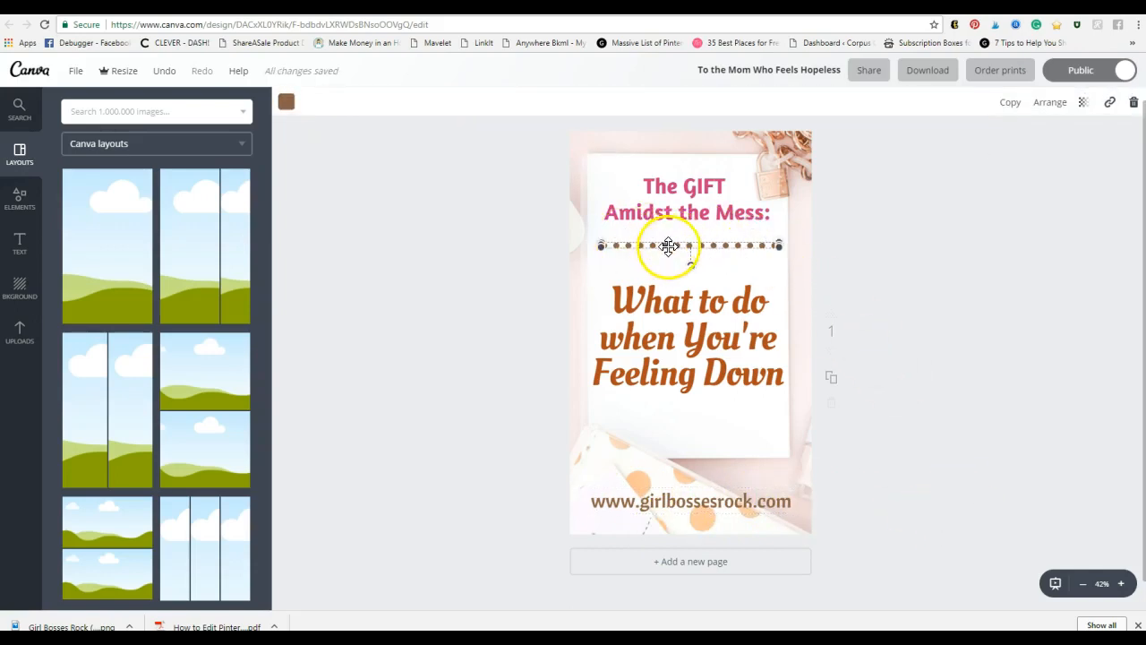
Step: Nudge the brown dotted divider up and add an orange dotted line just beneath it
{"action": "left_click_drag", "start_coordinate": [668, 247], "coordinate": [669, 234]}
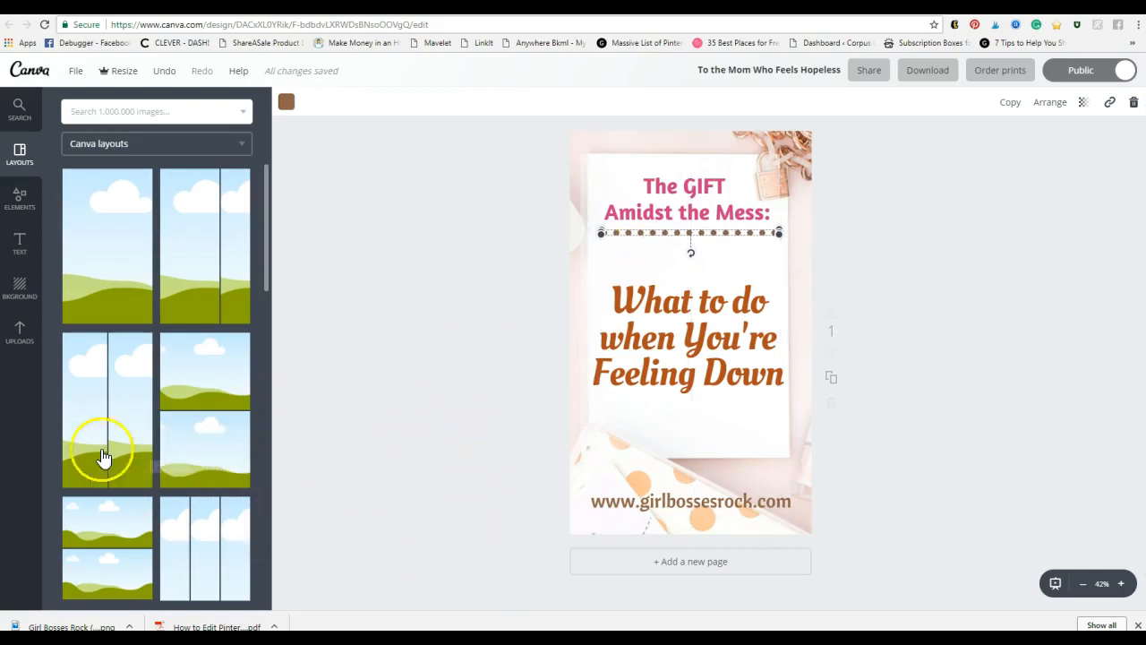
{"action": "left_click", "coordinate": [18, 202]}
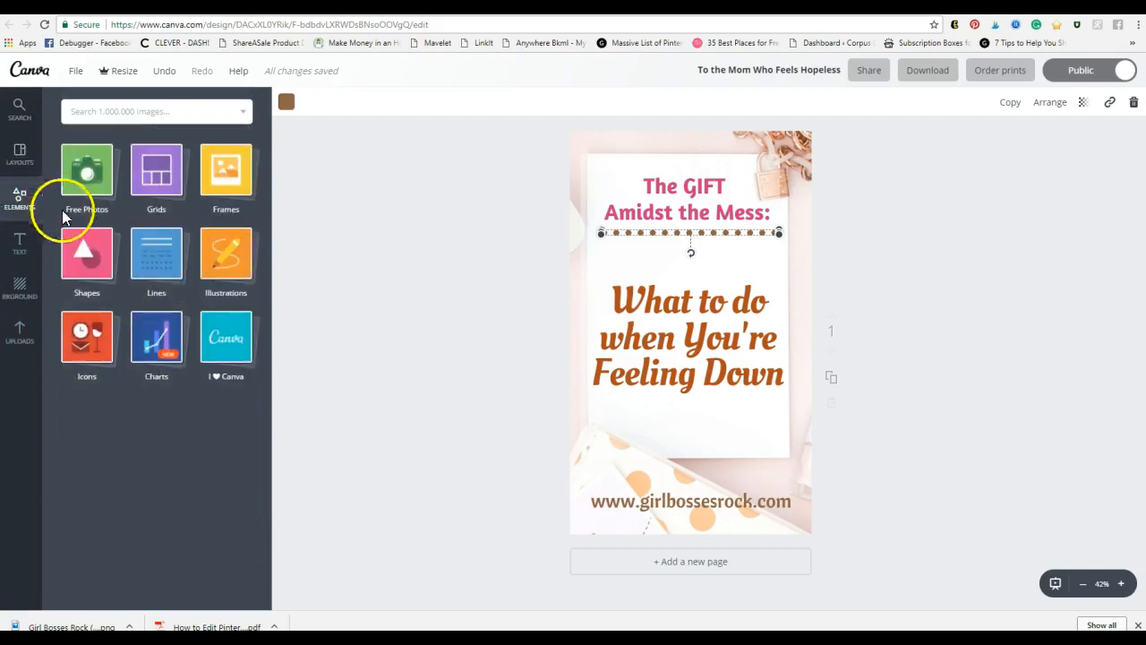
{"action": "left_click", "coordinate": [170, 269]}
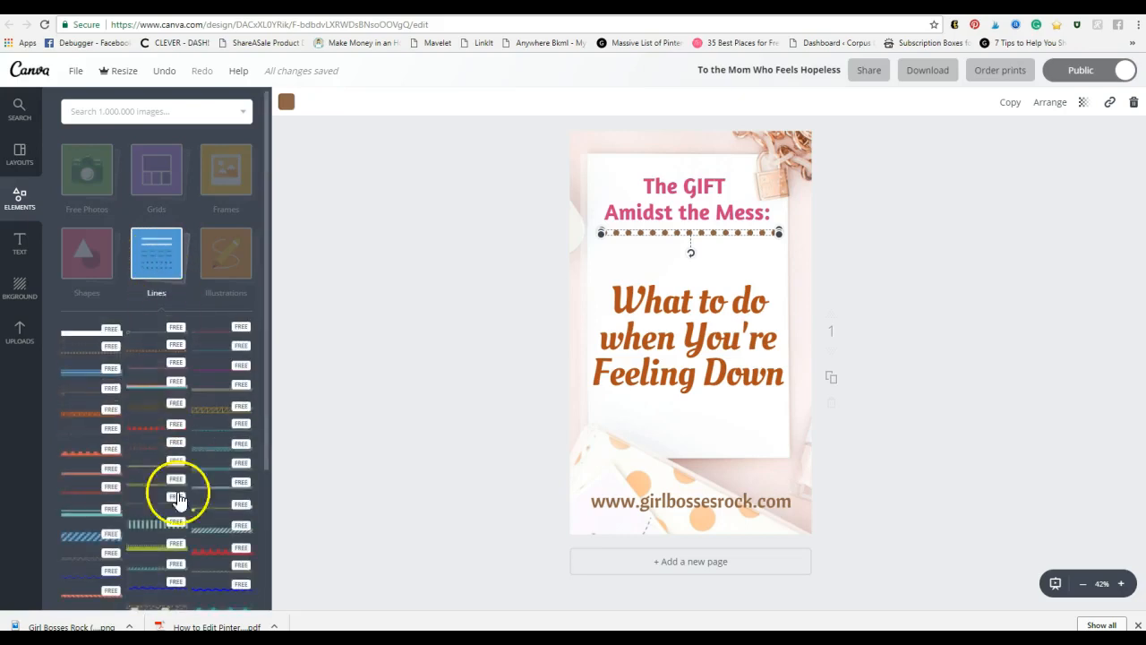
{"action": "scroll", "coordinate": [183, 412], "scroll_direction": "down", "scroll_amount": 2}
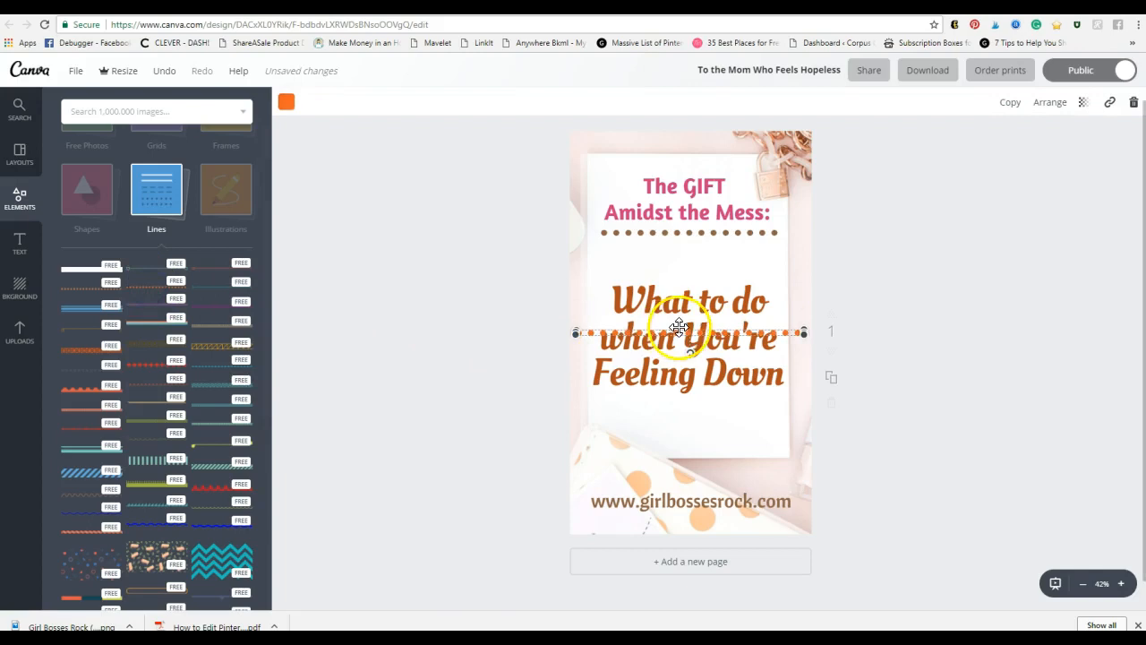
{"action": "left_click", "coordinate": [697, 330]}
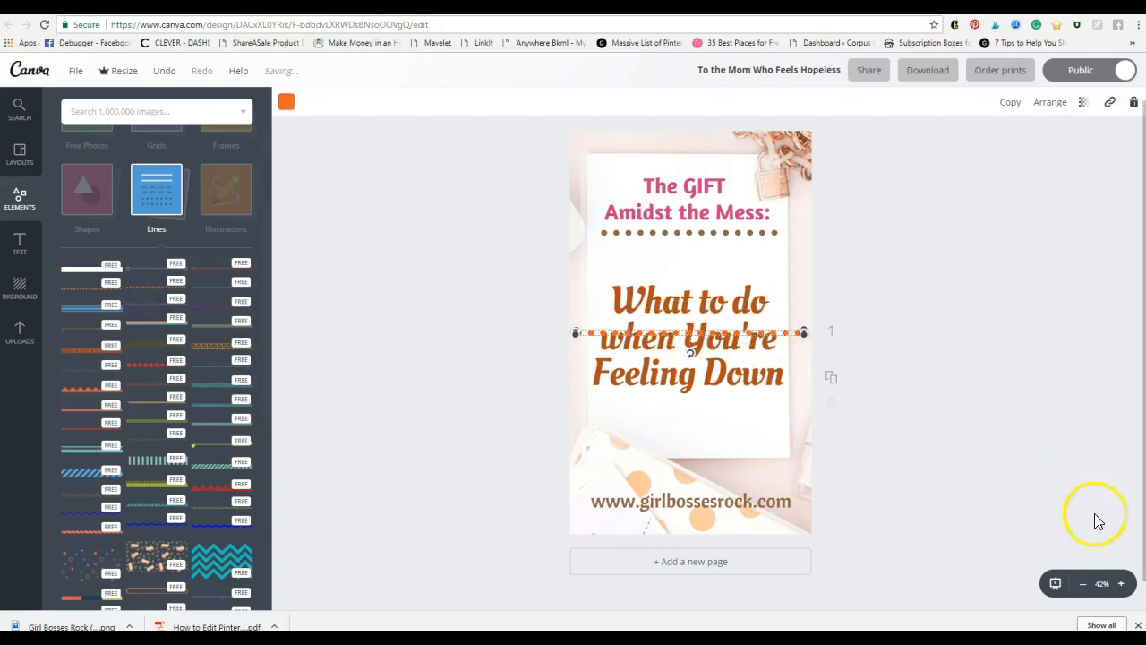
{"action": "left_click_drag", "start_coordinate": [710, 331], "coordinate": [714, 256]}
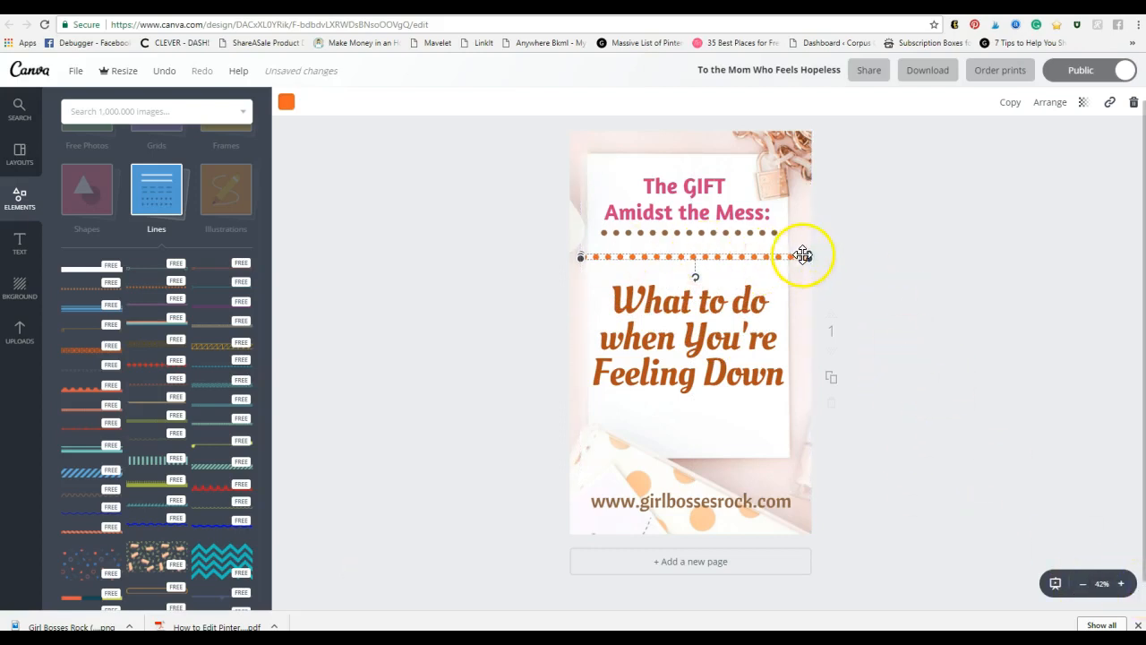
{"action": "left_click", "coordinate": [1121, 584]}
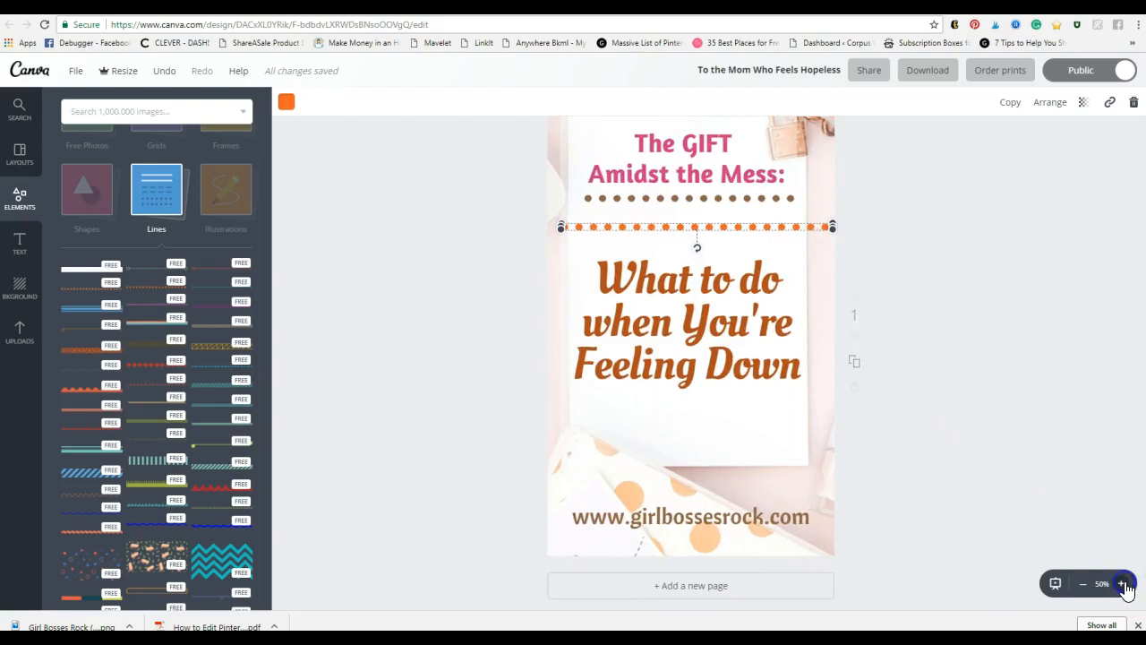
Step: Zoom in, shorten the orange dotted line and align it under the brown dots
{"action": "left_click", "coordinate": [1121, 584]}
{"action": "left_click", "coordinate": [1121, 584]}
{"action": "scroll", "coordinate": [978, 409], "scroll_direction": "up", "scroll_amount": 3}
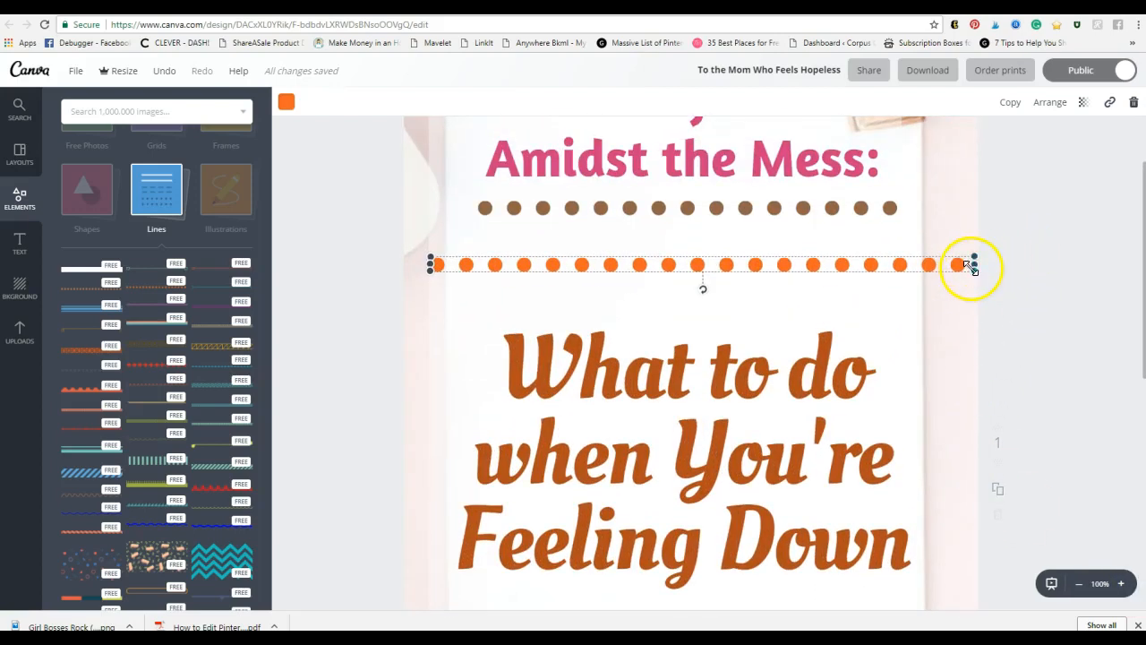
{"action": "left_click_drag", "start_coordinate": [973, 265], "coordinate": [839, 263]}
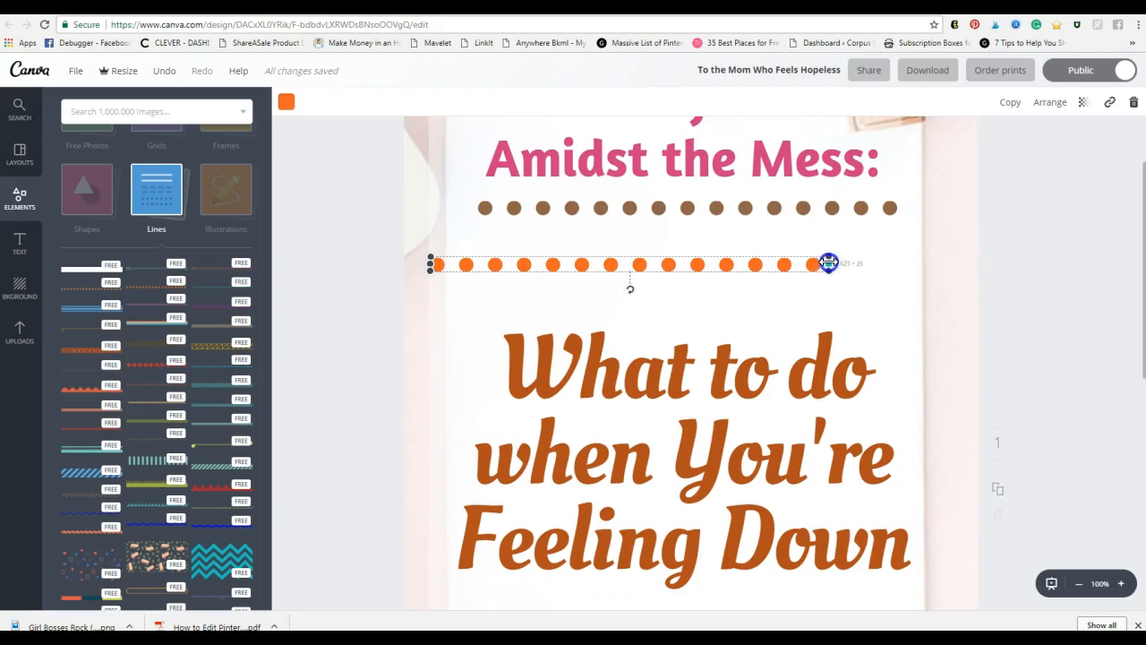
{"action": "left_click_drag", "start_coordinate": [798, 266], "coordinate": [846, 250]}
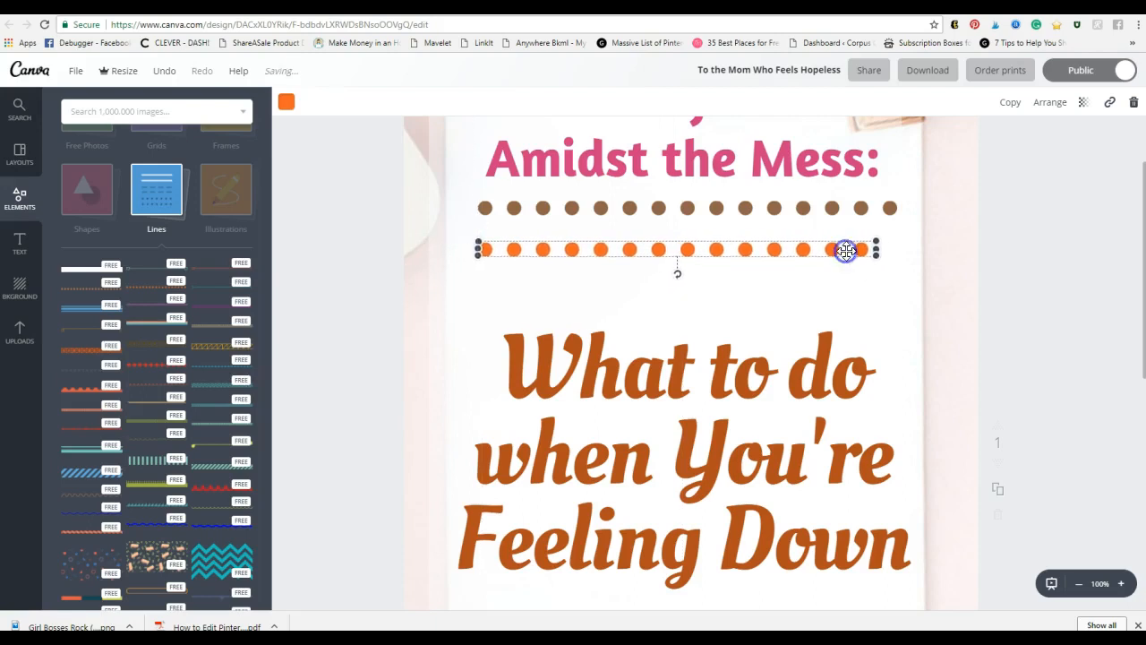
{"action": "left_click", "coordinate": [1032, 283]}
{"action": "left_click", "coordinate": [853, 252]}
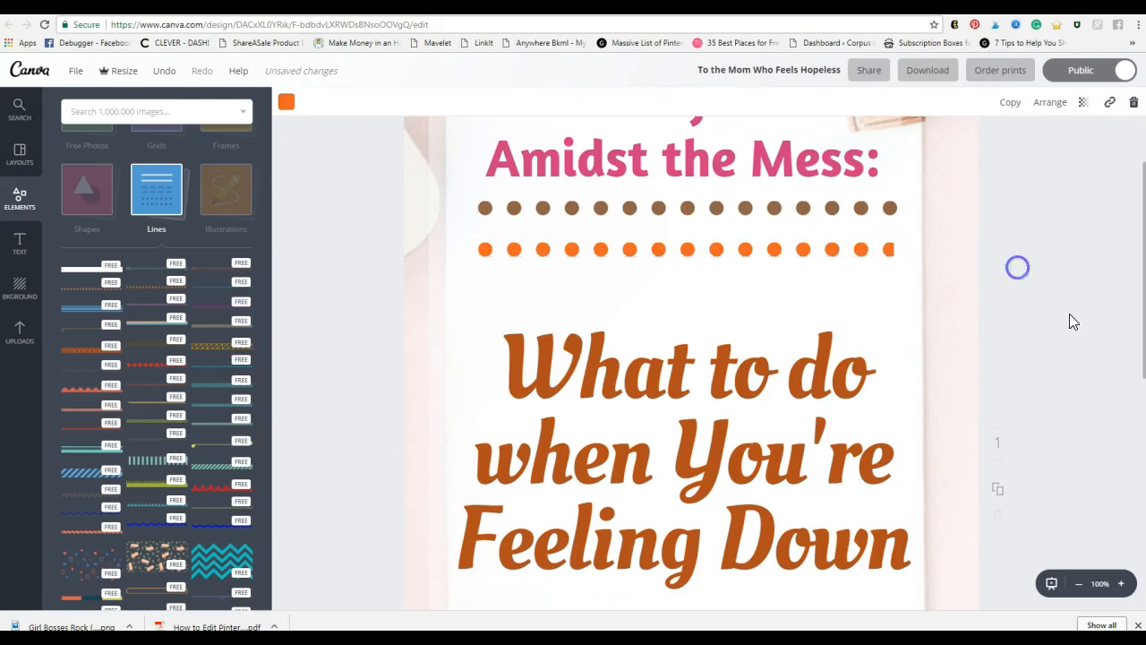
{"action": "left_click", "coordinate": [1017, 265]}
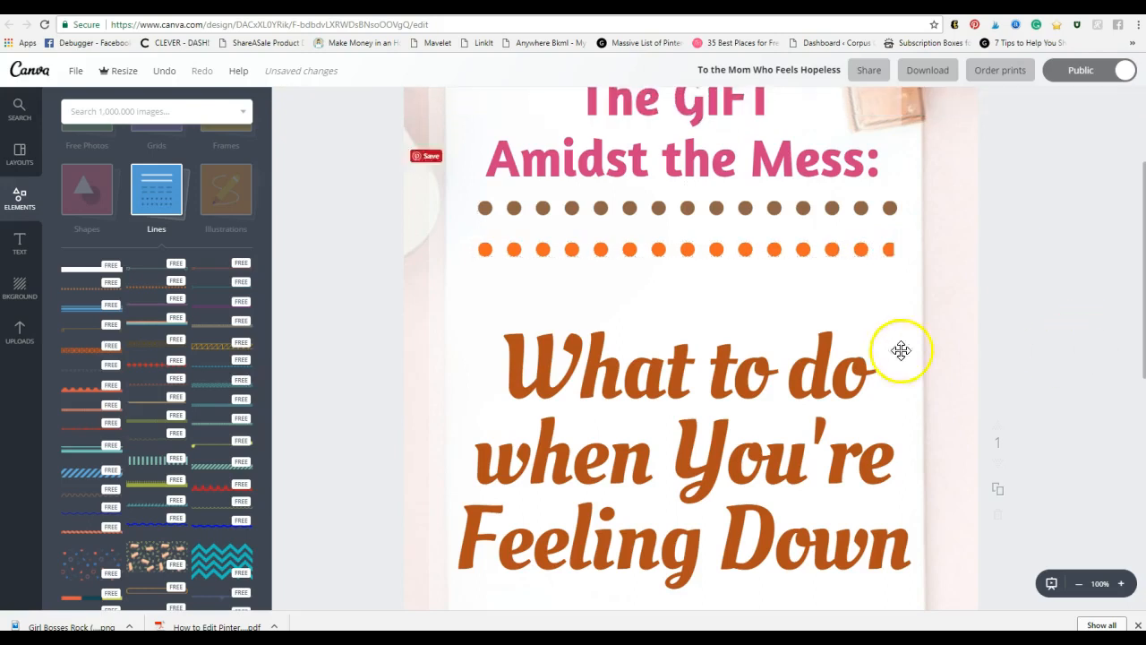
Step: Fine-tune the orange line's length and position to match the brown divider's width
{"action": "left_click", "coordinate": [885, 256]}
{"action": "left_click_drag", "start_coordinate": [889, 250], "coordinate": [881, 254]}
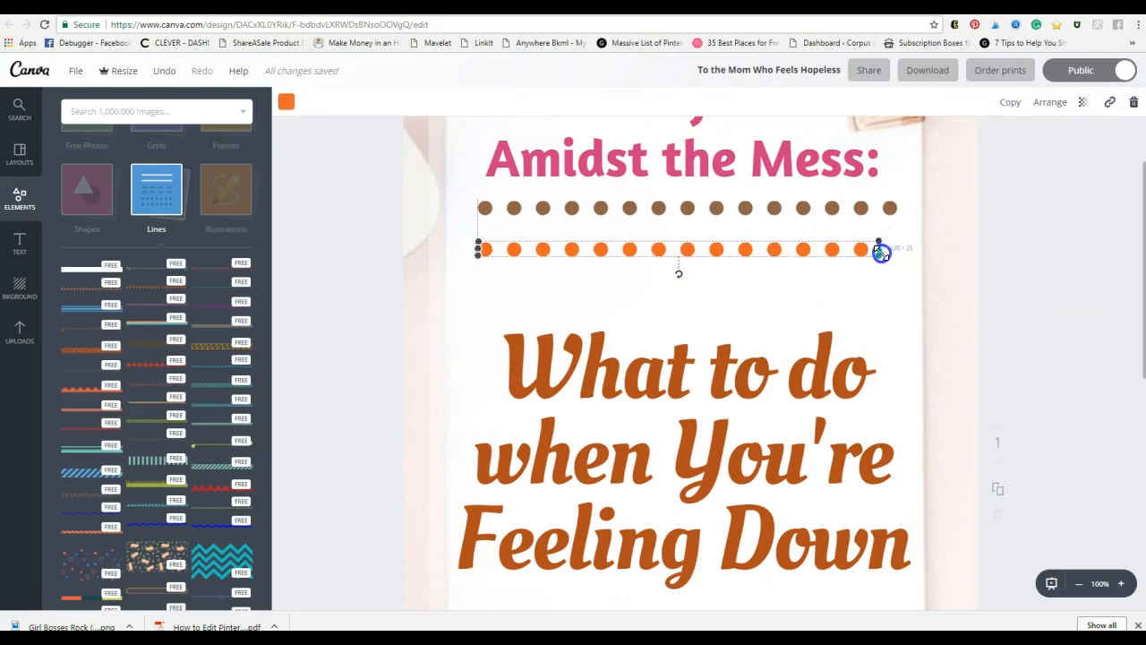
{"action": "left_click", "coordinate": [987, 276]}
{"action": "left_click_drag", "start_coordinate": [742, 249], "coordinate": [733, 250]}
{"action": "left_click", "coordinate": [867, 252]}
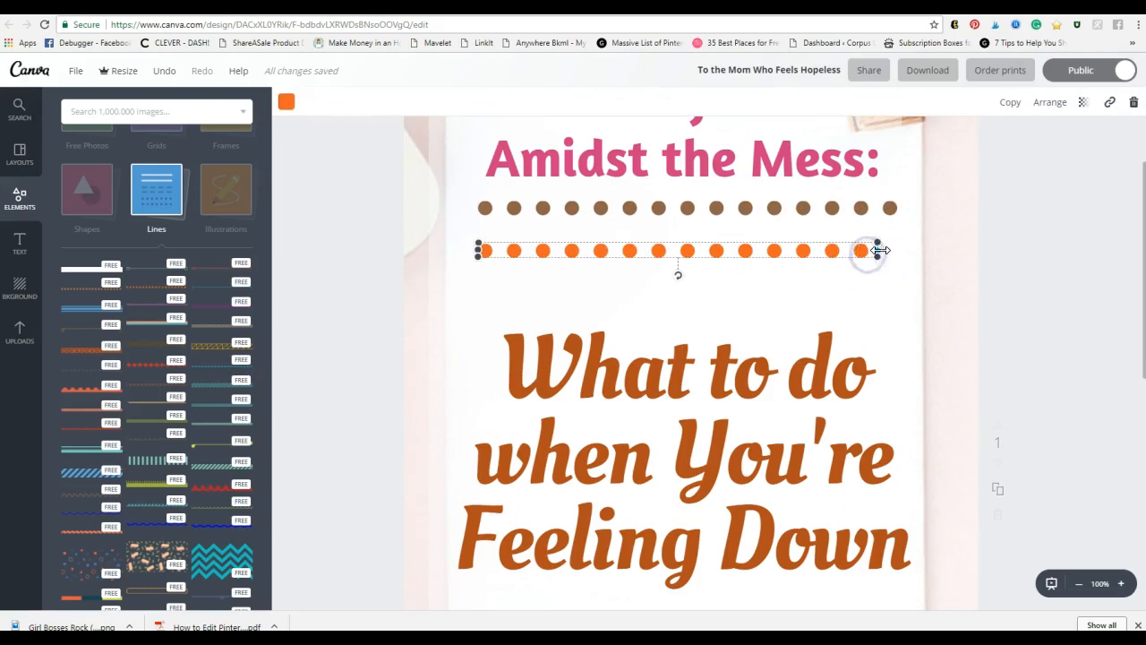
{"action": "left_click", "coordinate": [1010, 284]}
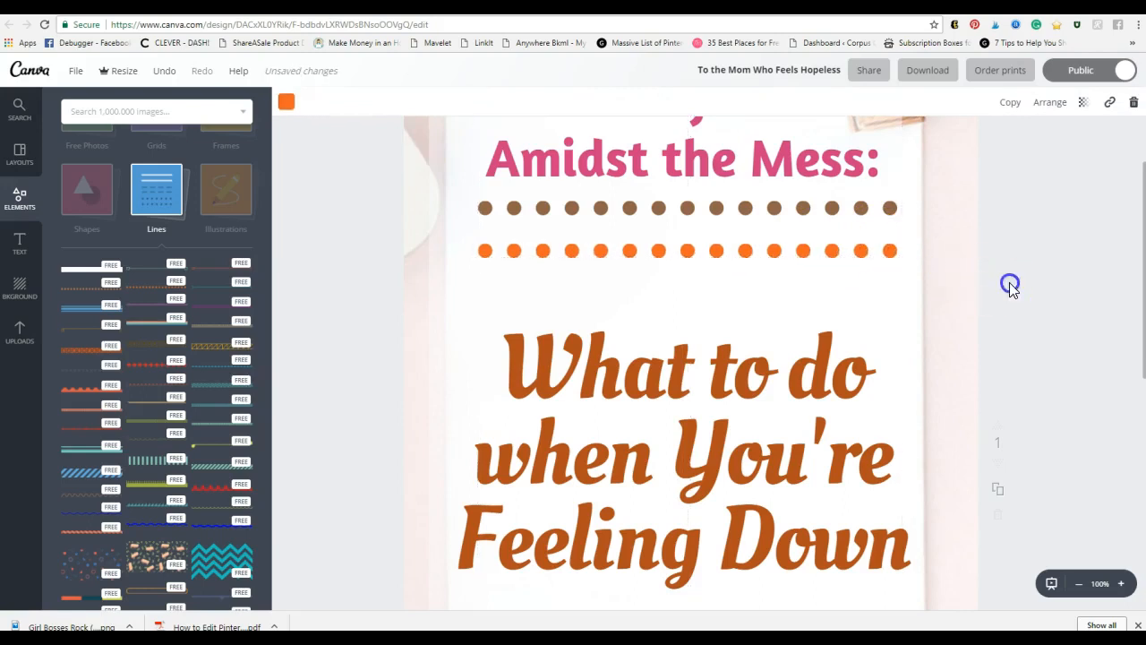
{"action": "left_click", "coordinate": [745, 258]}
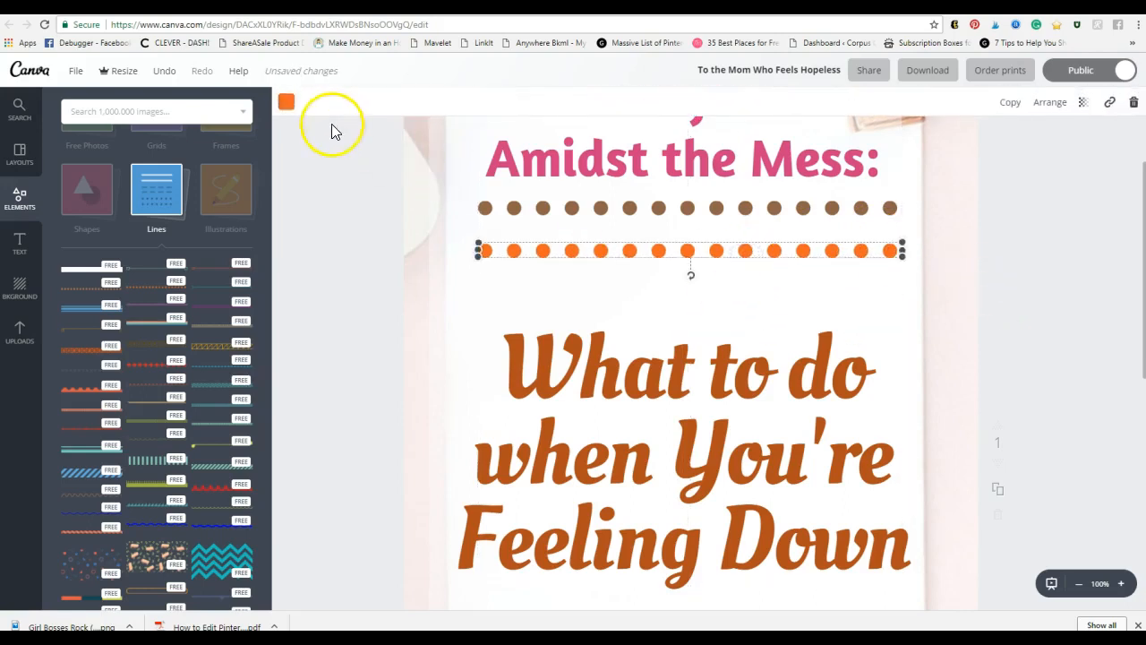
{"action": "left_click", "coordinate": [288, 104]}
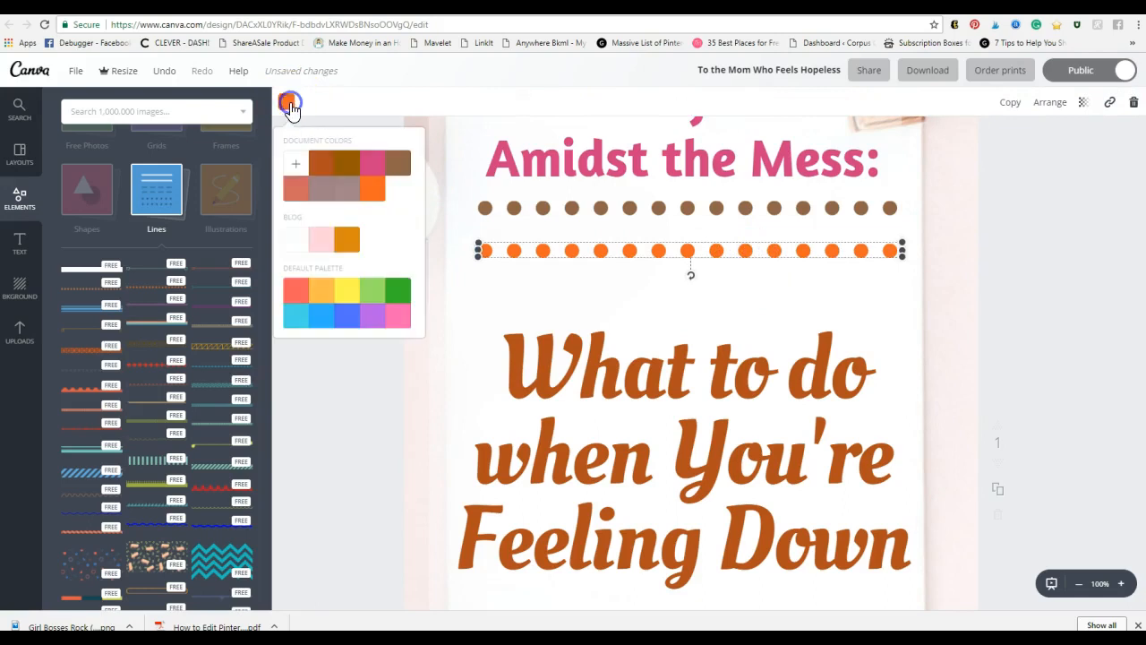
Step: Turn the extra dotted line pink and place a trial Diamond Line beneath it
{"action": "left_click", "coordinate": [373, 164]}
{"action": "left_click", "coordinate": [389, 474]}
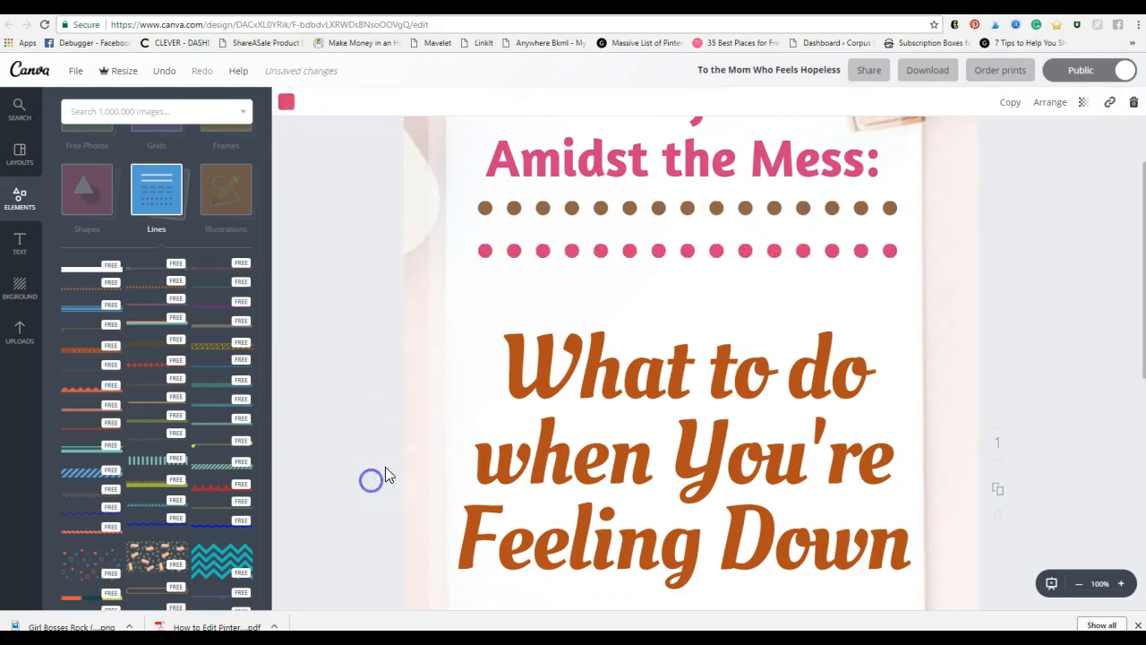
{"action": "left_click", "coordinate": [135, 365]}
{"action": "left_click_drag", "start_coordinate": [148, 358], "coordinate": [656, 291]}
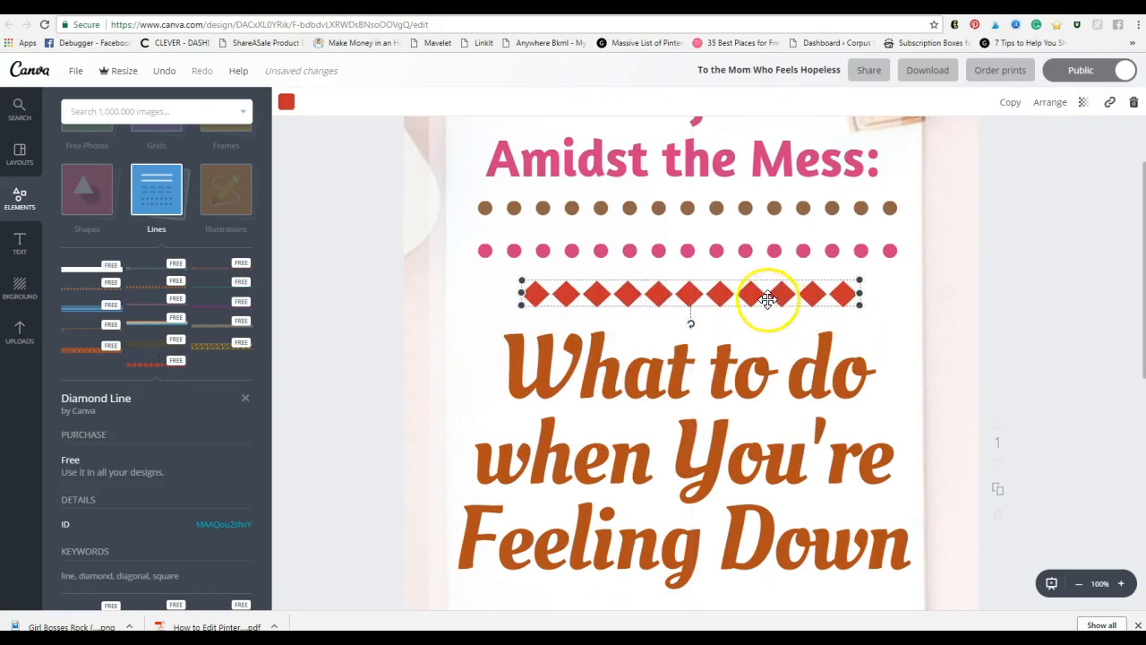
Step: Delete both the Diamond Line and the pink dotted line
{"action": "key", "text": "Delete"}
{"action": "left_click", "coordinate": [727, 234]}
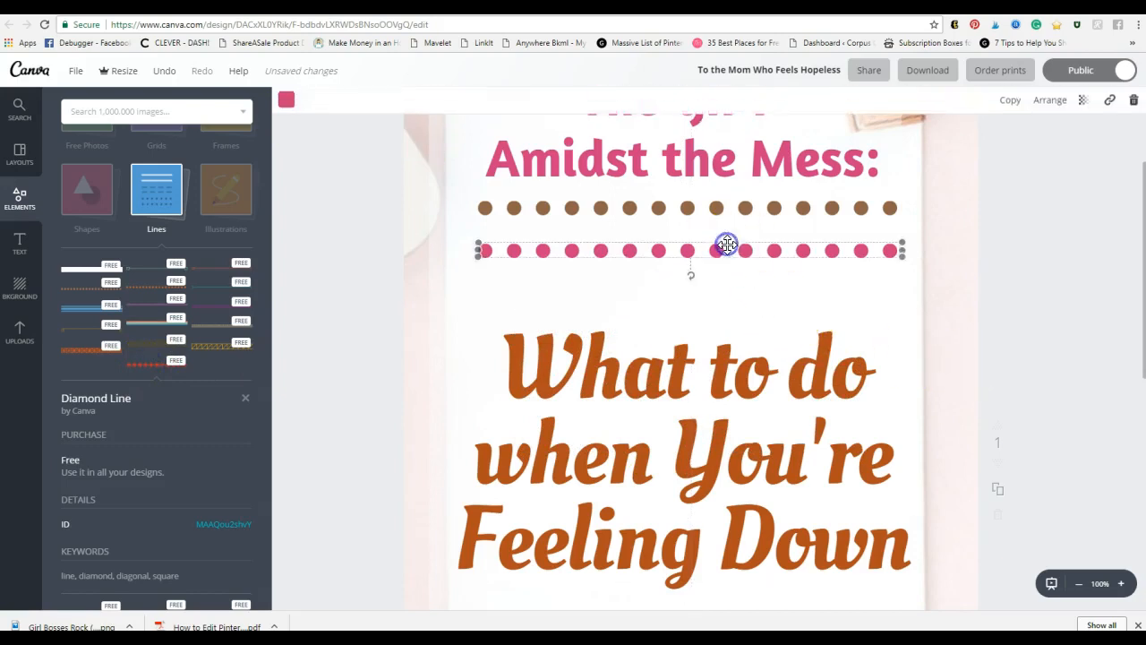
{"action": "key", "text": "Delete"}
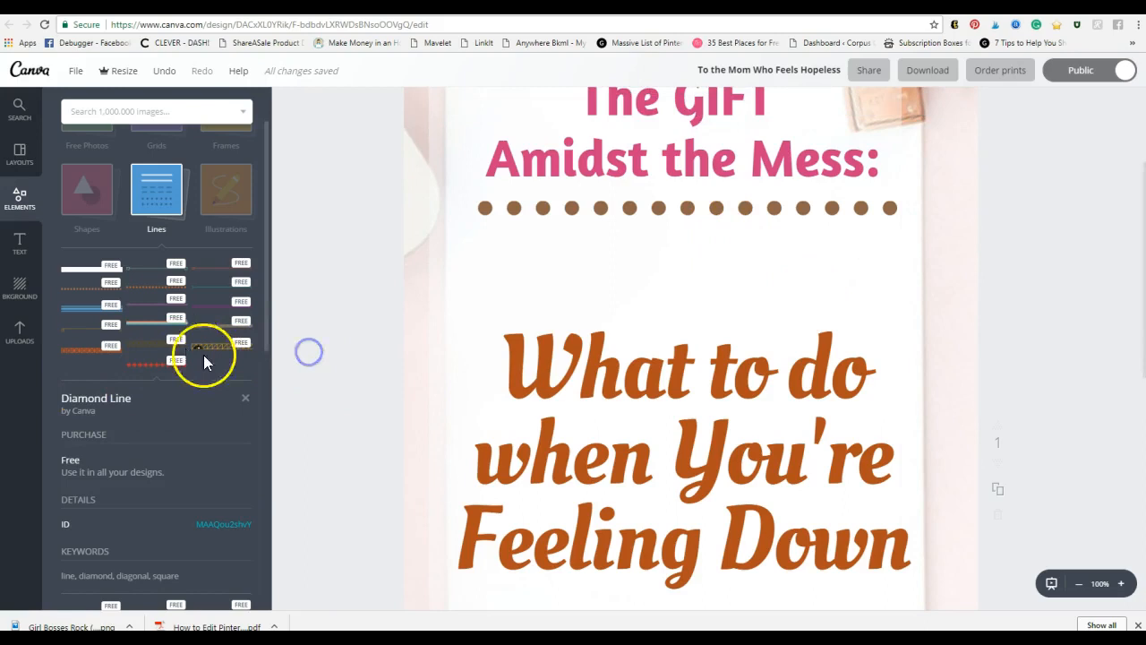
{"action": "left_click", "coordinate": [1080, 587]}
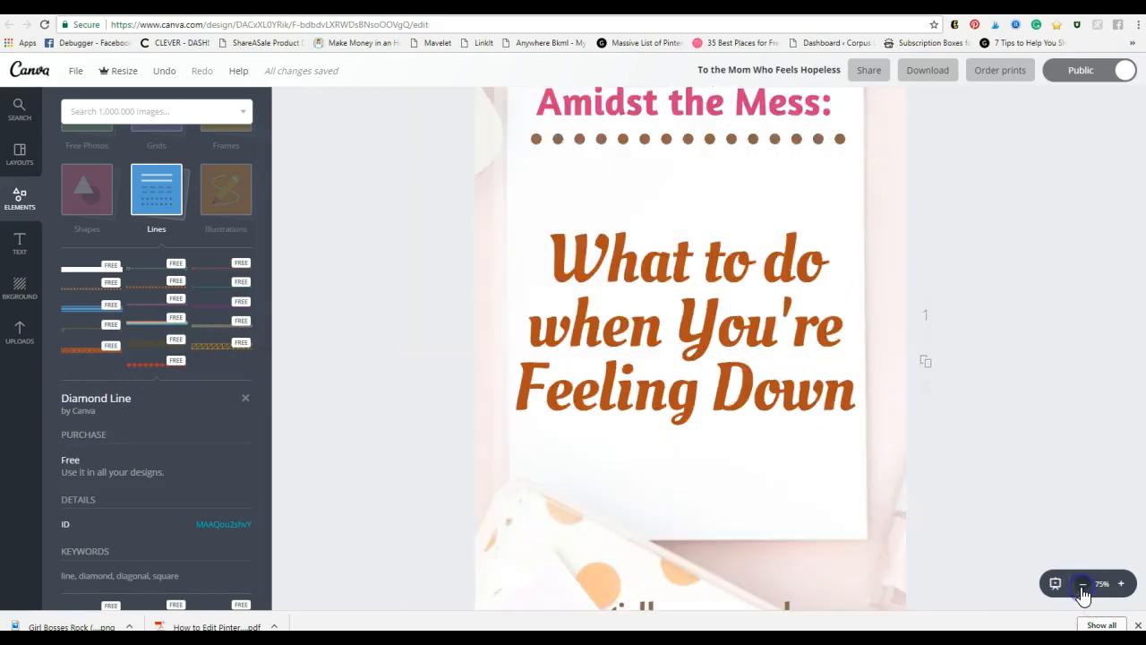
Step: Narrow the 'What to do when You're Feeling Down' box to four lines, then open Download
{"action": "left_click", "coordinate": [1080, 586]}
{"action": "left_click", "coordinate": [801, 365]}
{"action": "left_click_drag", "start_coordinate": [806, 369], "coordinate": [788, 352]}
{"action": "left_click", "coordinate": [903, 360]}
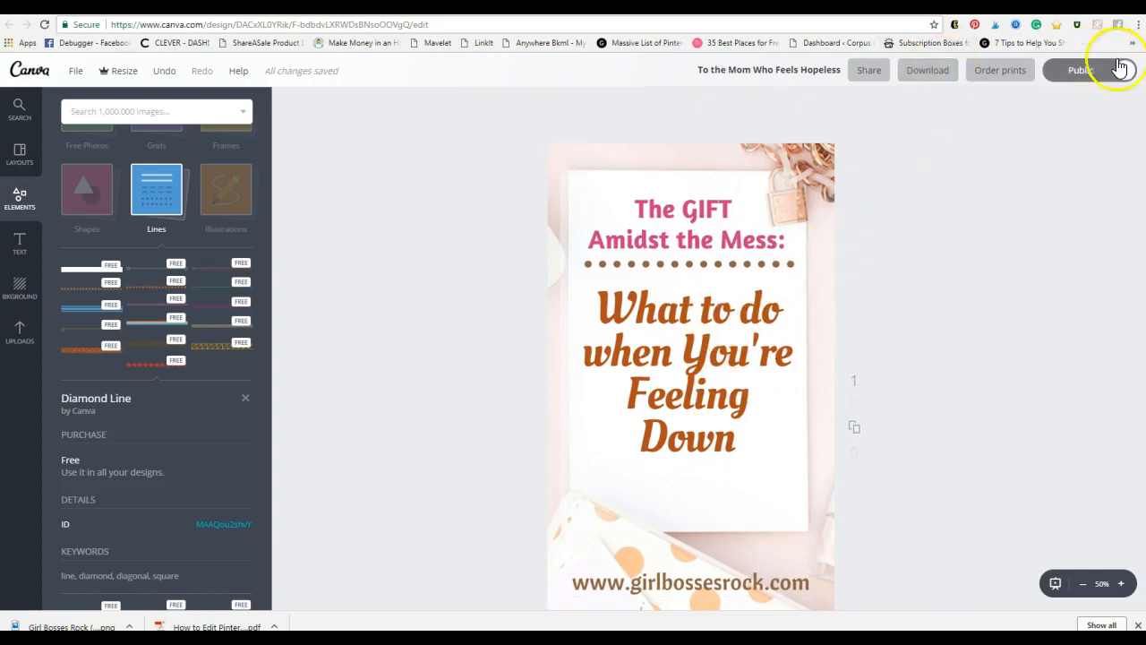
{"action": "left_click", "coordinate": [928, 77]}
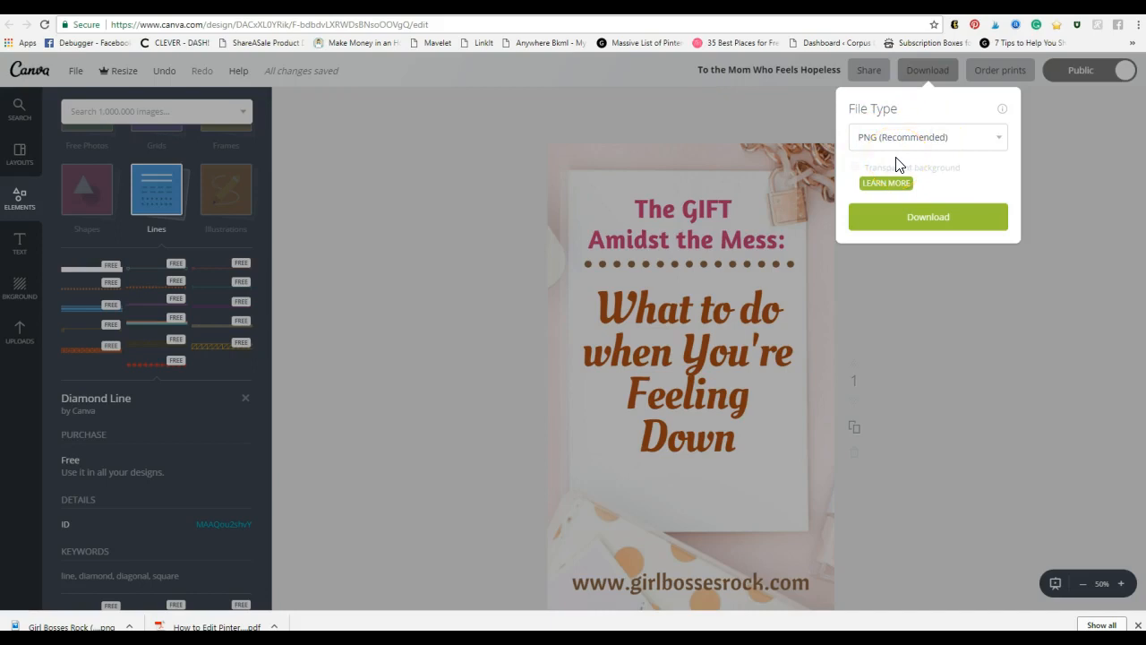
Step: Download the pin as PNG, then close the download popover and the Share dialog
{"action": "left_click", "coordinate": [947, 231]}
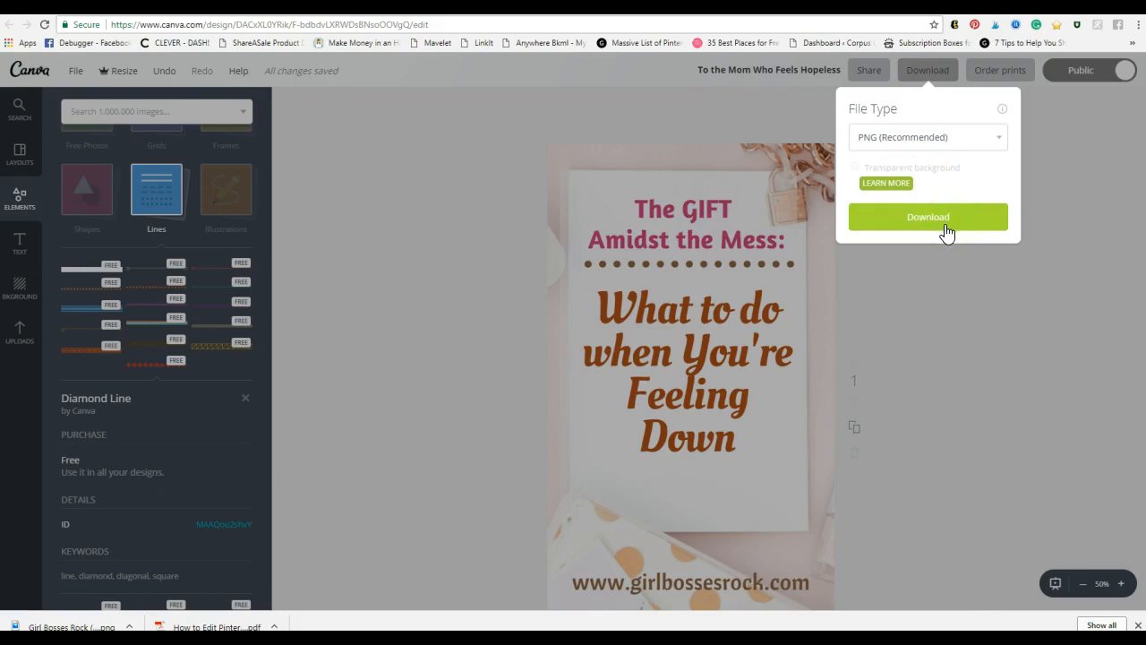
{"action": "left_click", "coordinate": [979, 509]}
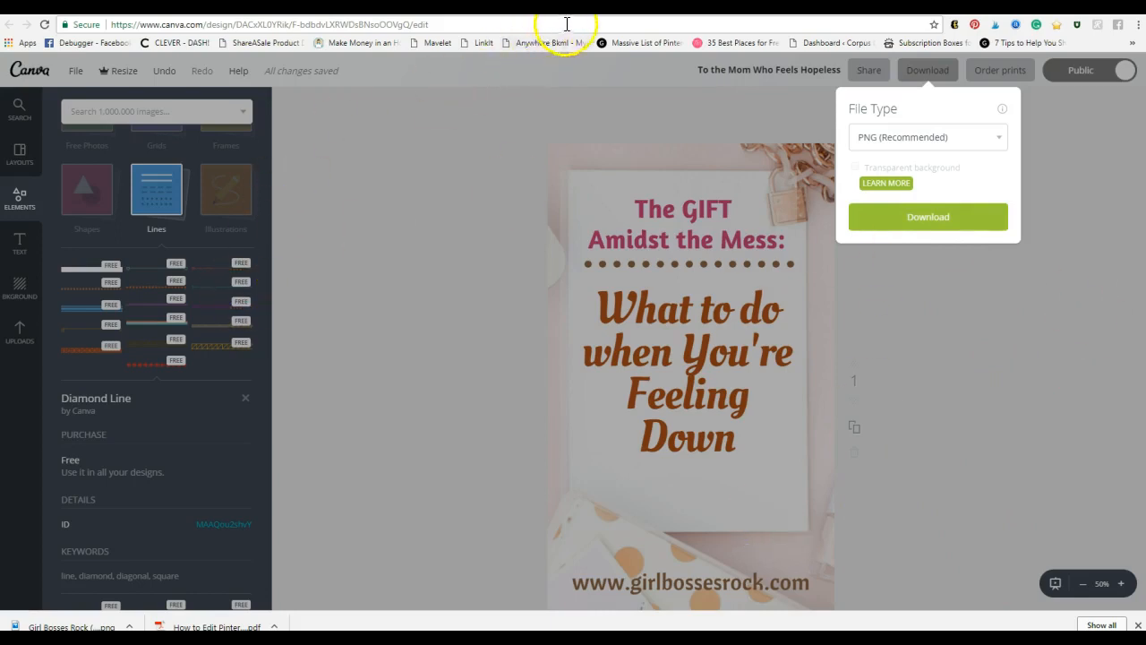
{"action": "left_click", "coordinate": [987, 387]}
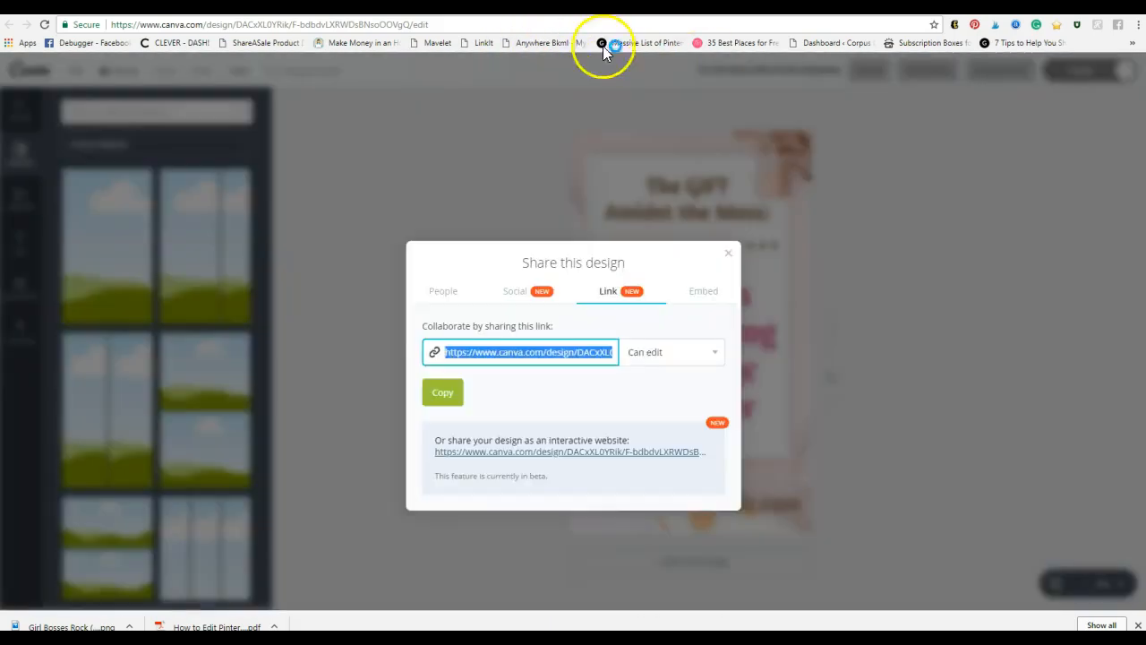
{"action": "left_click", "coordinate": [729, 254]}
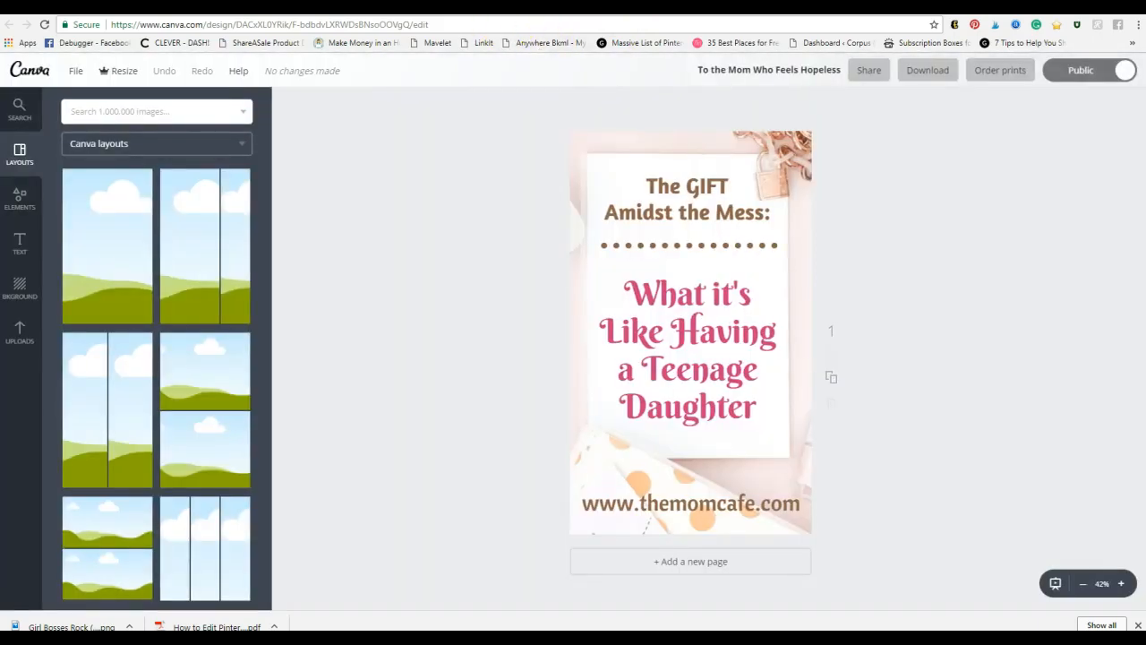
Step: Reload the Canva designs list and open 'To the Mom Who Feels Hopeless'
{"action": "key", "text": "ctrl+Tab"}
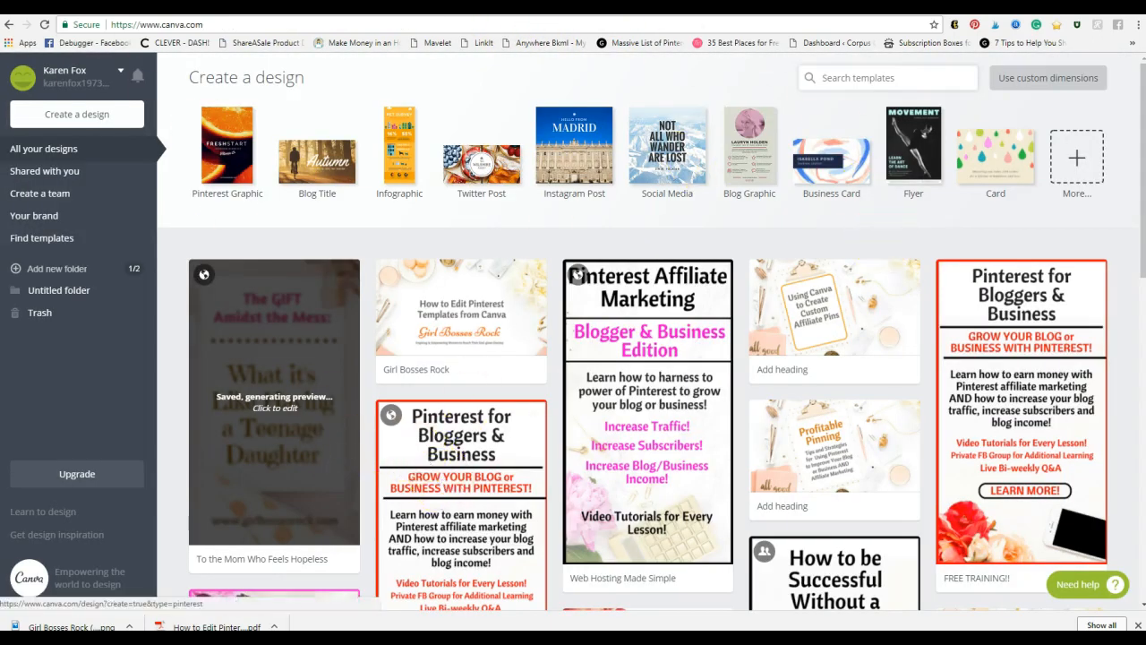
{"action": "left_click", "coordinate": [44, 24]}
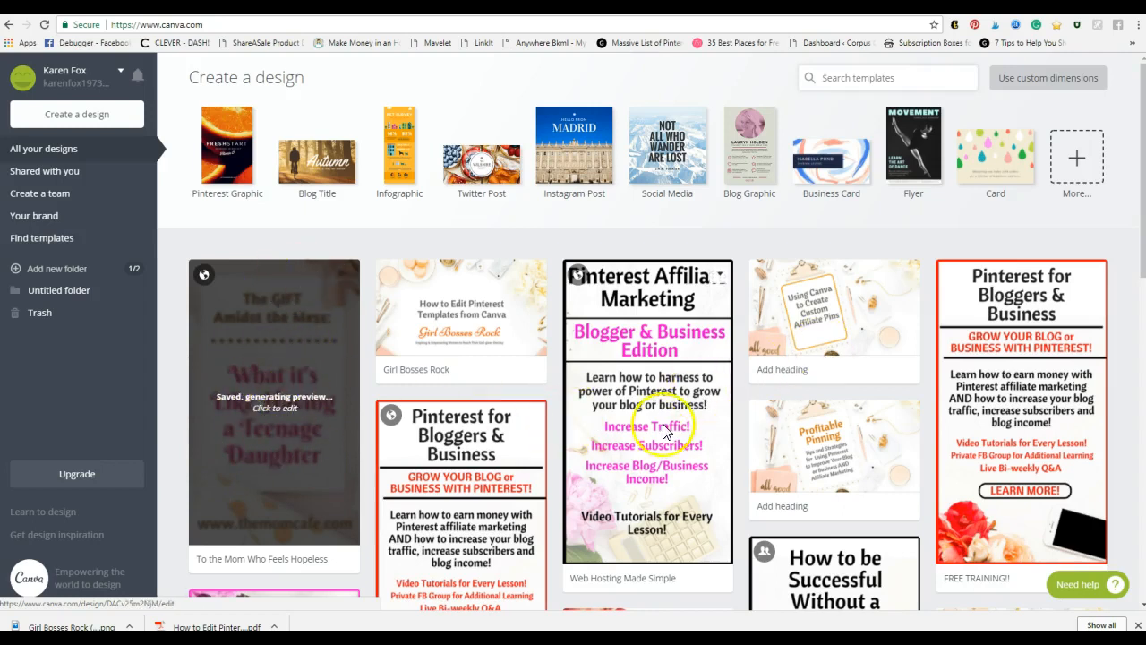
{"action": "scroll", "coordinate": [546, 403], "scroll_direction": "down", "scroll_amount": 8}
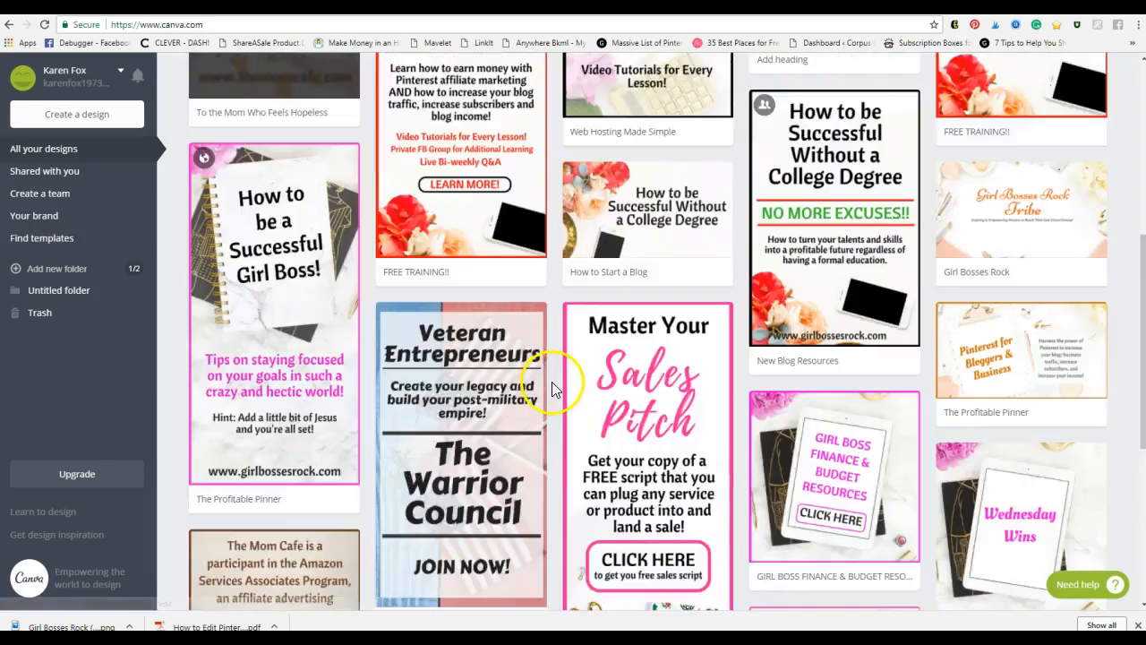
{"action": "scroll", "coordinate": [557, 384], "scroll_direction": "up", "scroll_amount": 4}
{"action": "scroll", "coordinate": [555, 383], "scroll_direction": "up", "scroll_amount": 5}
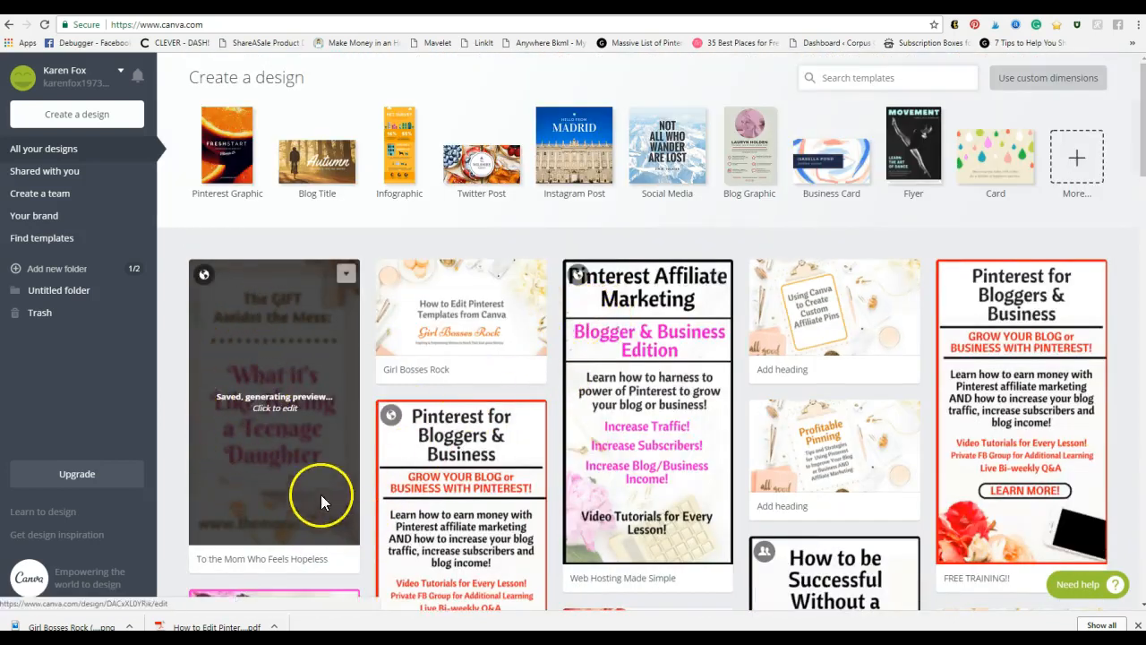
{"action": "left_click", "coordinate": [259, 399]}
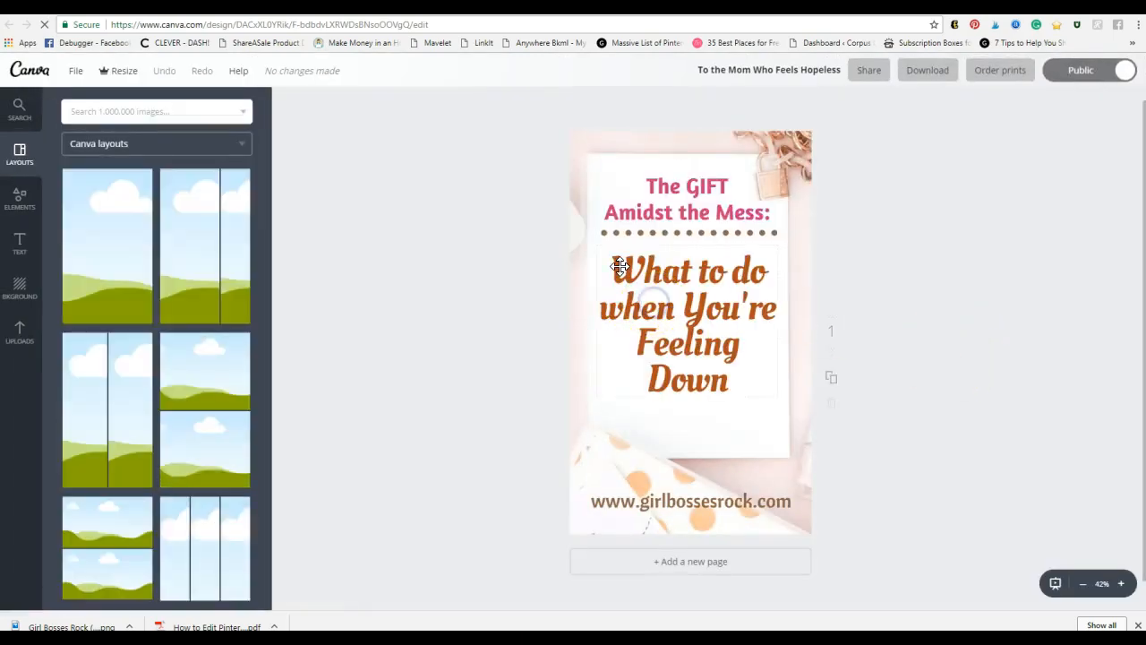
Step: Check the heading and script text boxes, then nudge the 'Feeling Down' text slightly lower
{"action": "left_click", "coordinate": [649, 300]}
{"action": "left_click", "coordinate": [719, 283]}
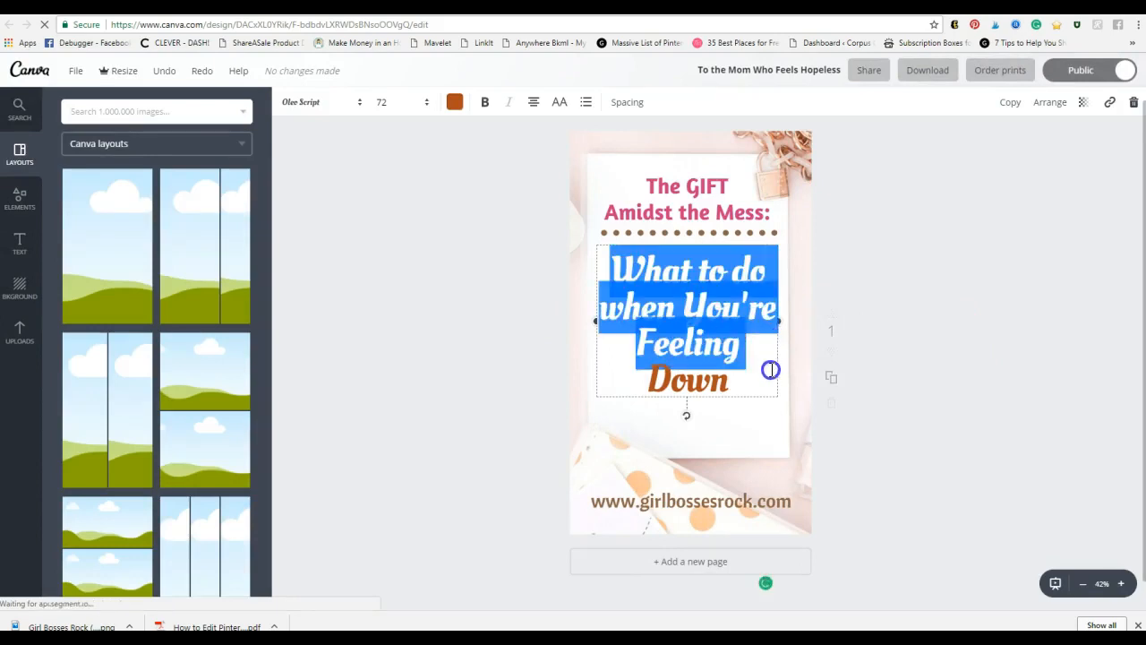
{"action": "left_click", "coordinate": [656, 182]}
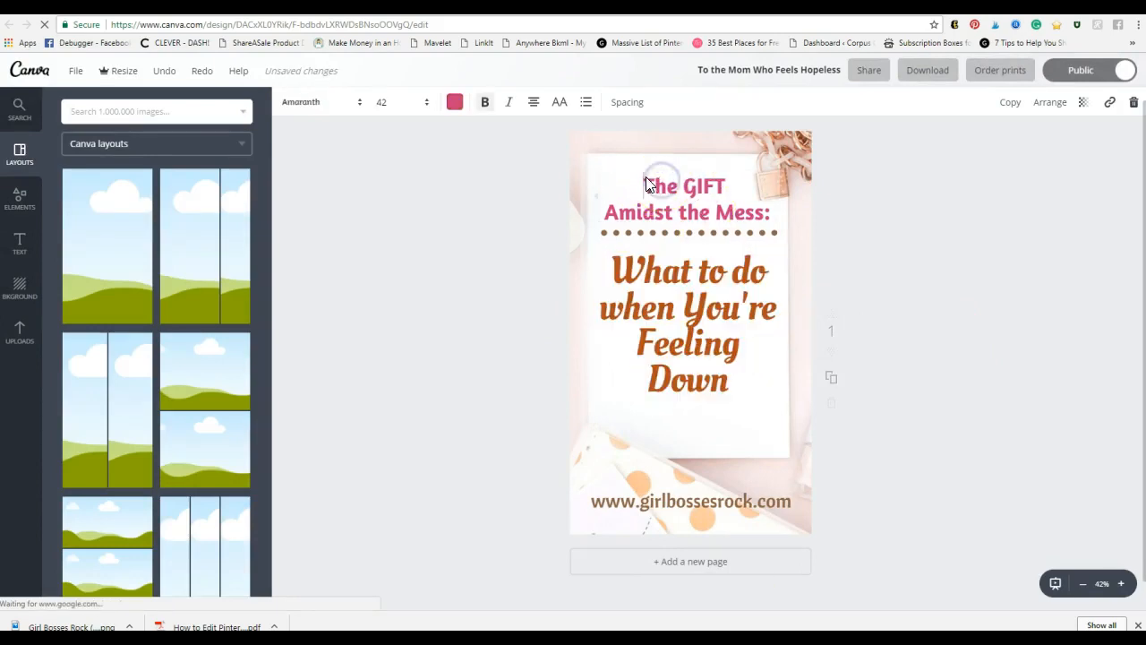
{"action": "left_click_drag", "start_coordinate": [646, 184], "coordinate": [767, 212]}
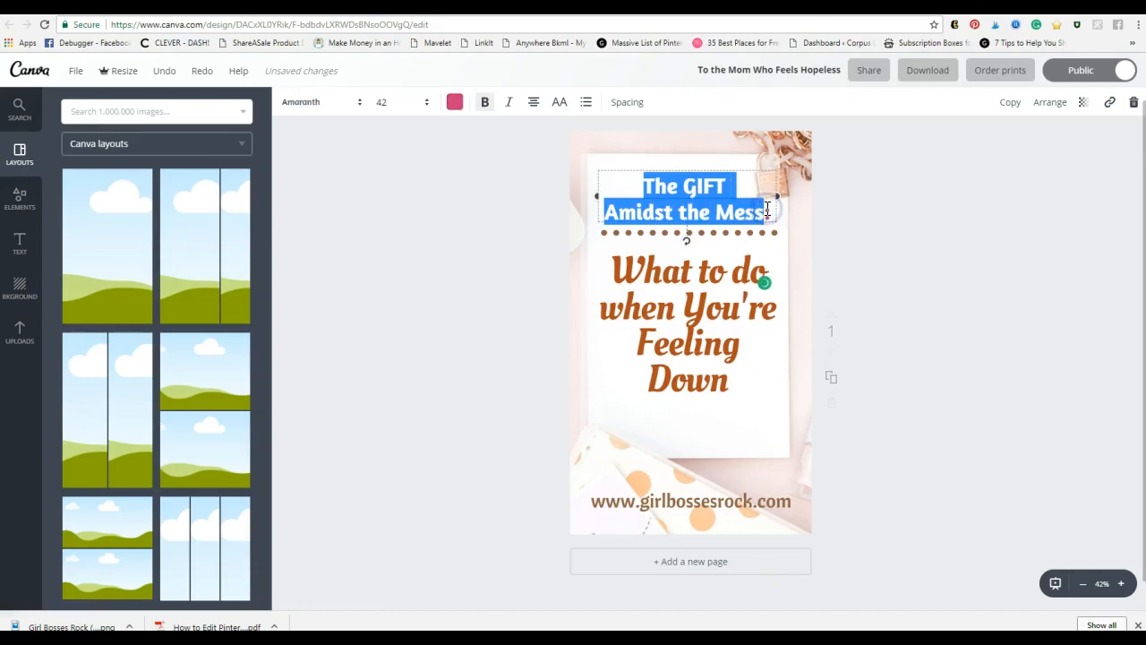
{"action": "left_click", "coordinate": [693, 315]}
{"action": "left_click", "coordinate": [677, 183]}
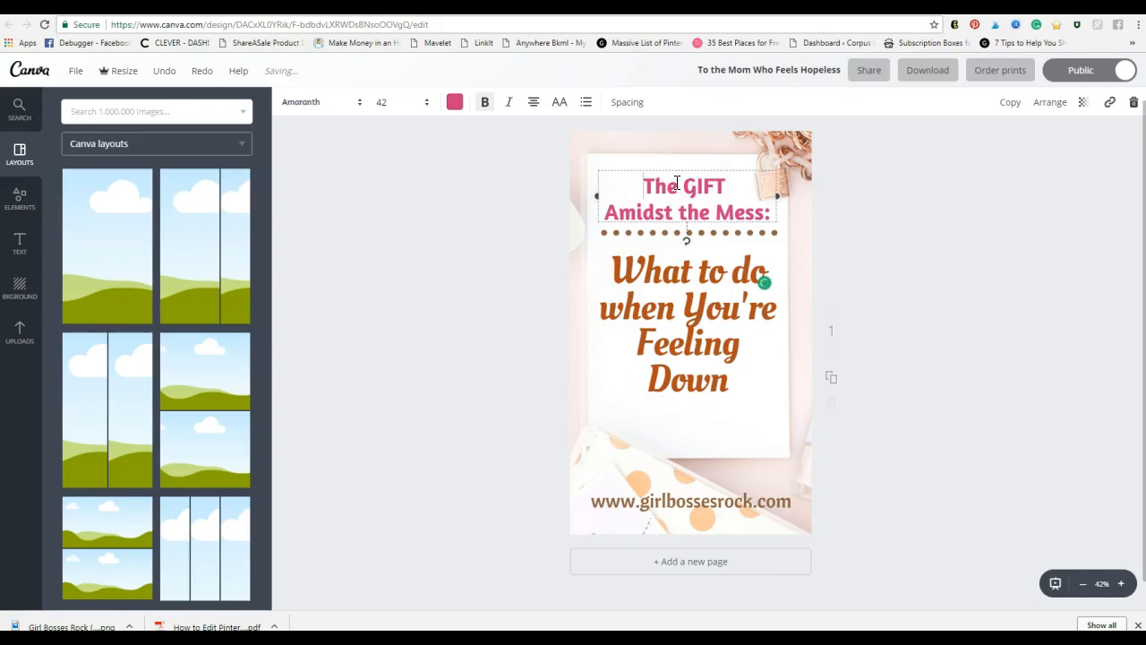
{"action": "left_click", "coordinate": [681, 356]}
{"action": "left_click", "coordinate": [939, 386]}
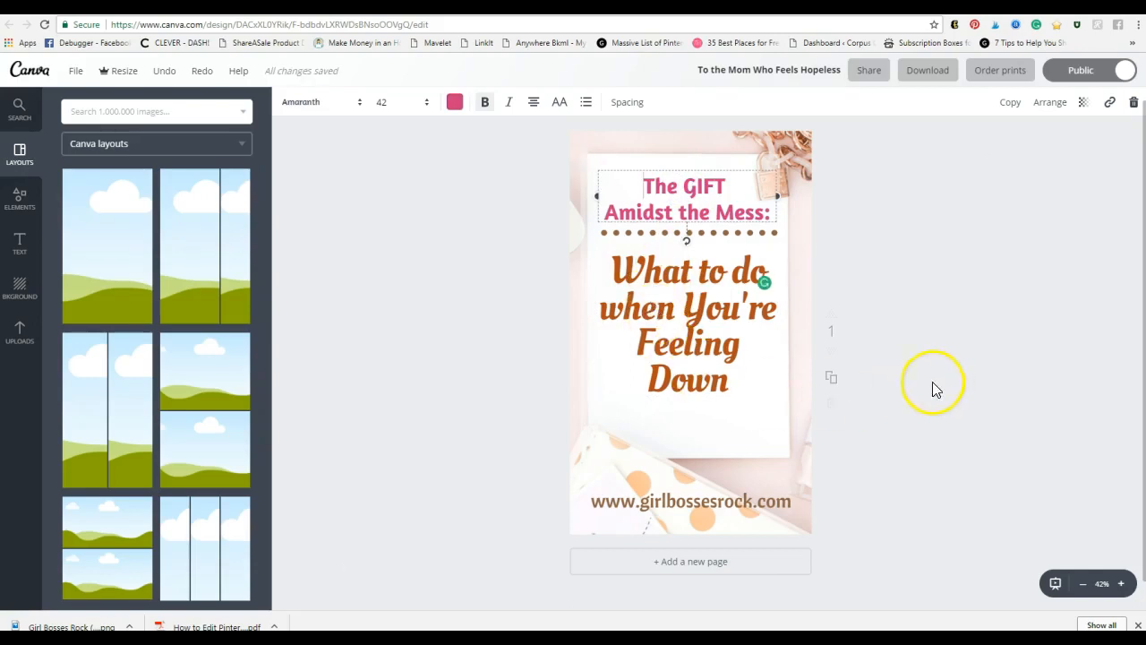
{"action": "left_click_drag", "start_coordinate": [684, 346], "coordinate": [684, 362]}
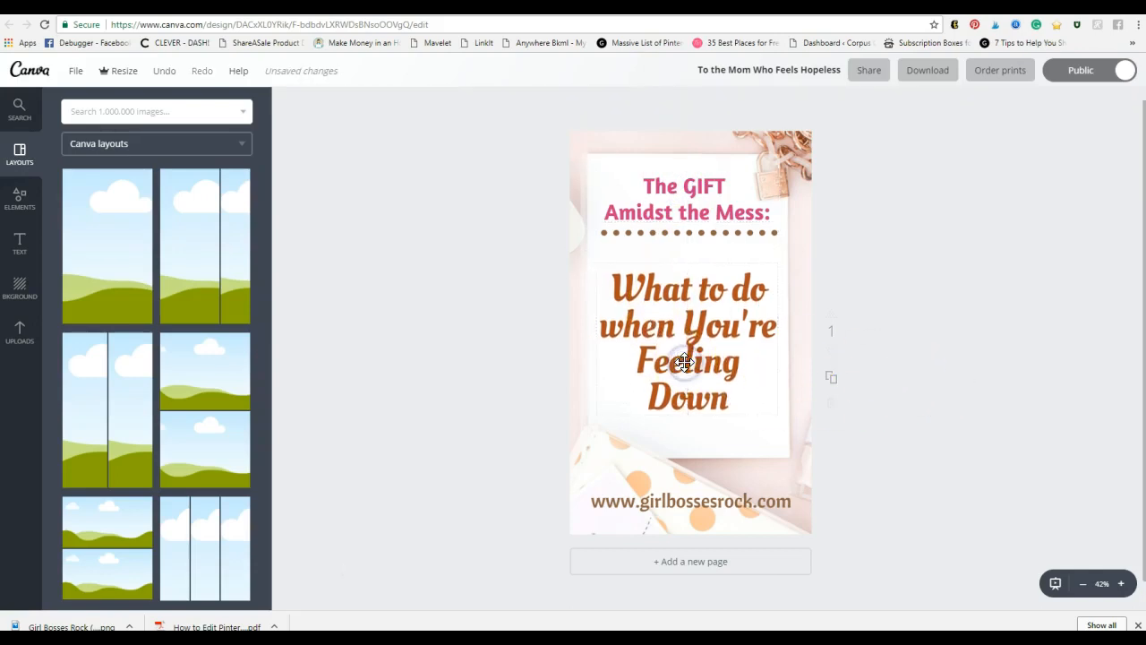